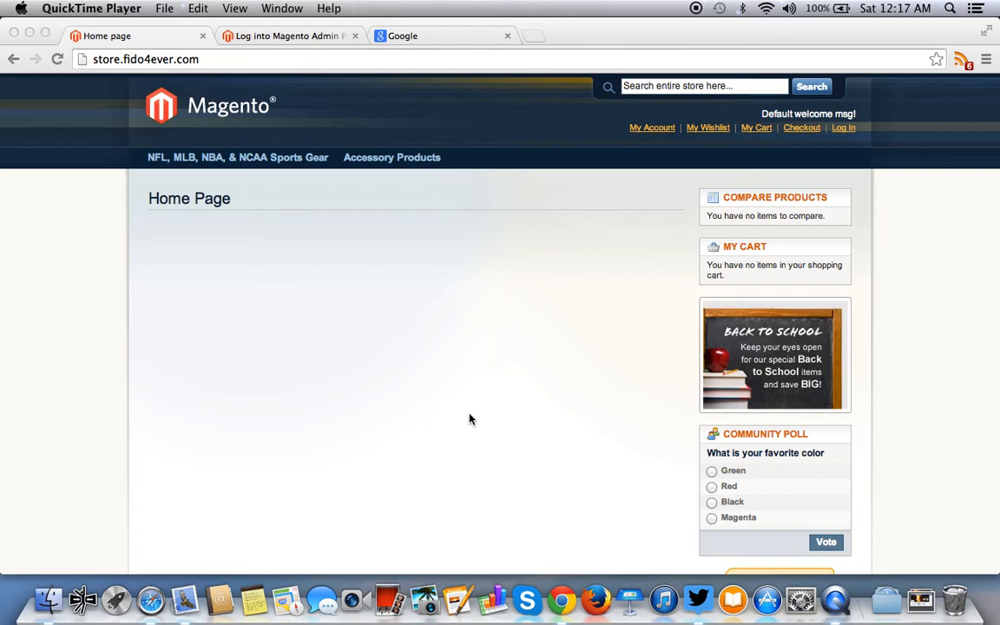
- Load the Magento admin login page at store.fido4ever.com/admin in the admin tab
{"action": "left_click", "coordinate": [278, 36]}
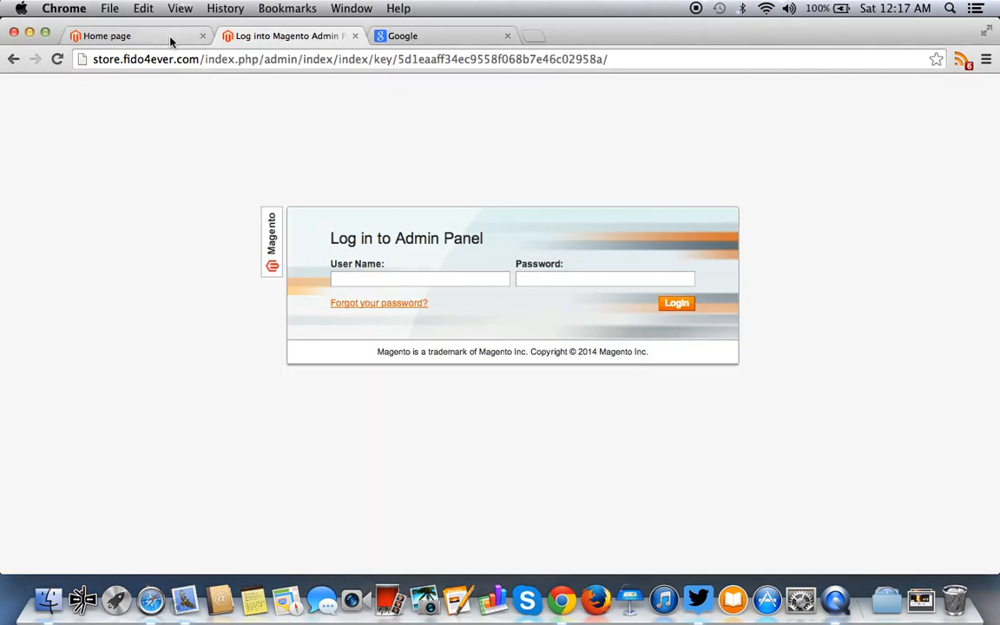
{"action": "left_click", "coordinate": [368, 278]}
{"action": "type", "text": "eric"}
{"action": "left_click", "coordinate": [132, 59]}
{"action": "type", "text": "store.fido4ever.com"}
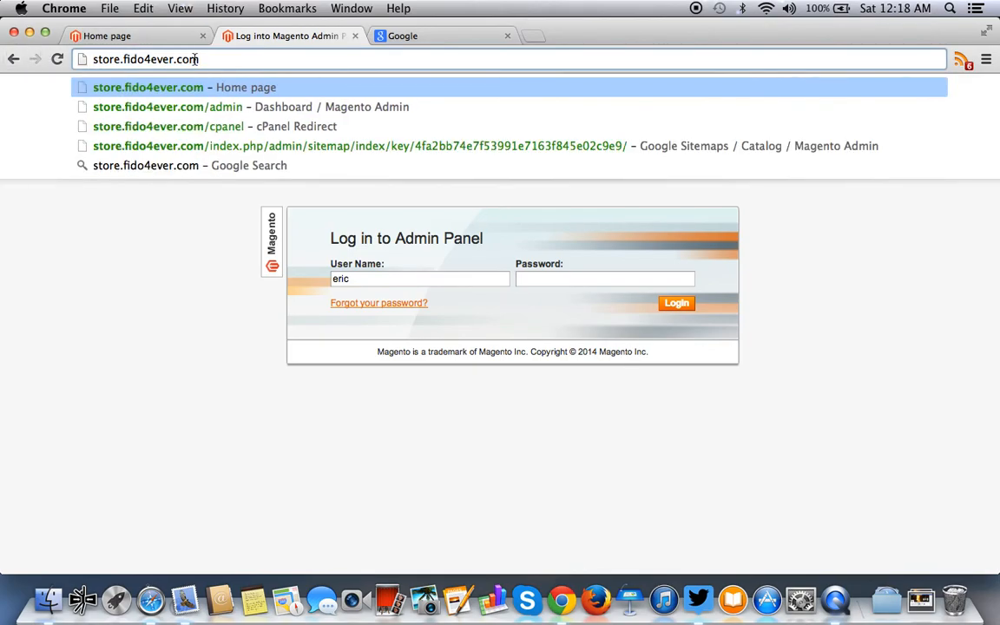
{"action": "type", "text": "/ad,in"}
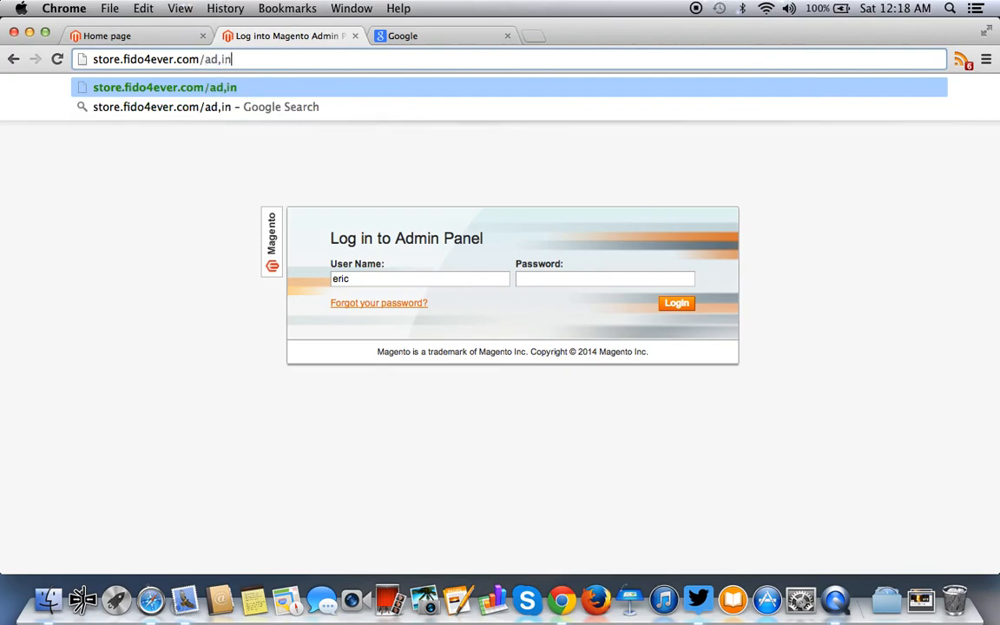
{"action": "key", "text": "BackSpace"}
{"action": "key", "text": "BackSpace"}
{"action": "key", "text": "BackSpace"}
{"action": "type", "text": "min"}
{"action": "key", "text": "Return"}
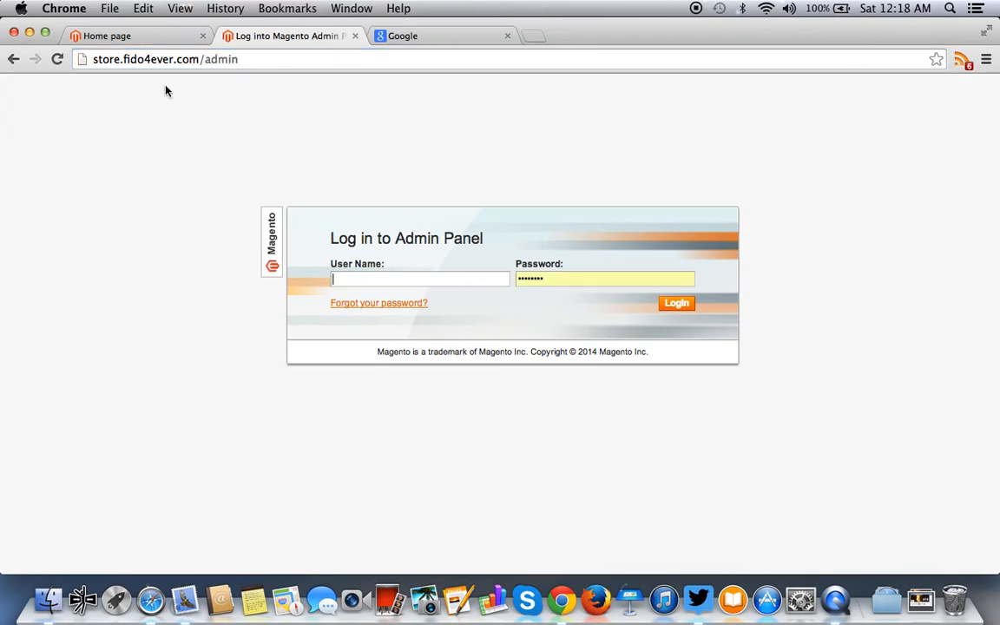
- Log in to the admin panel with the username and the prefilled password, and dismiss the incoming message
{"action": "left_click", "coordinate": [399, 280]}
{"action": "type", "text": "eric"}
{"action": "left_click", "coordinate": [675, 306]}
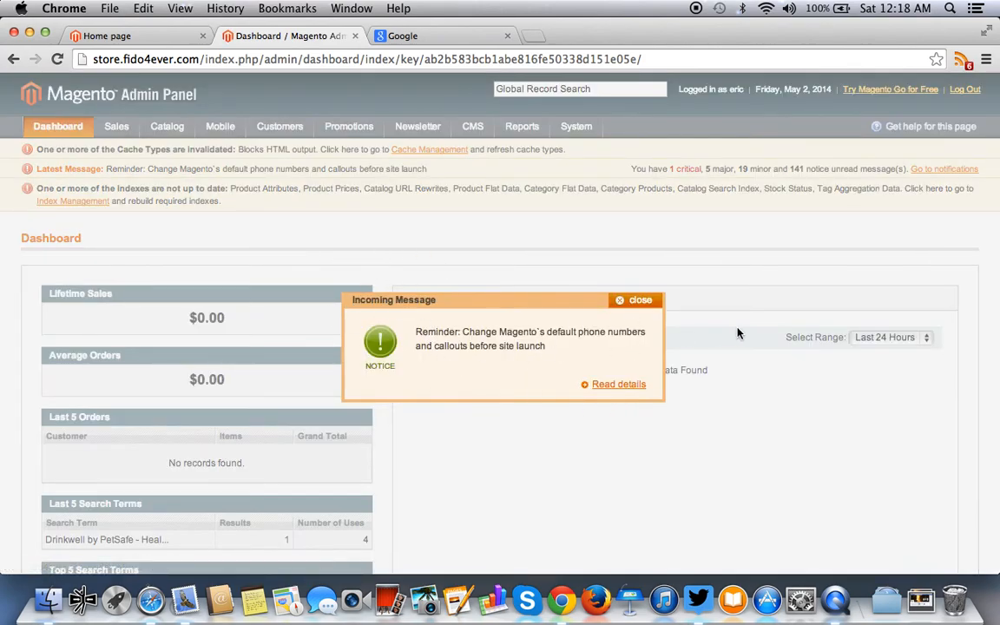
{"action": "left_click", "coordinate": [639, 299]}
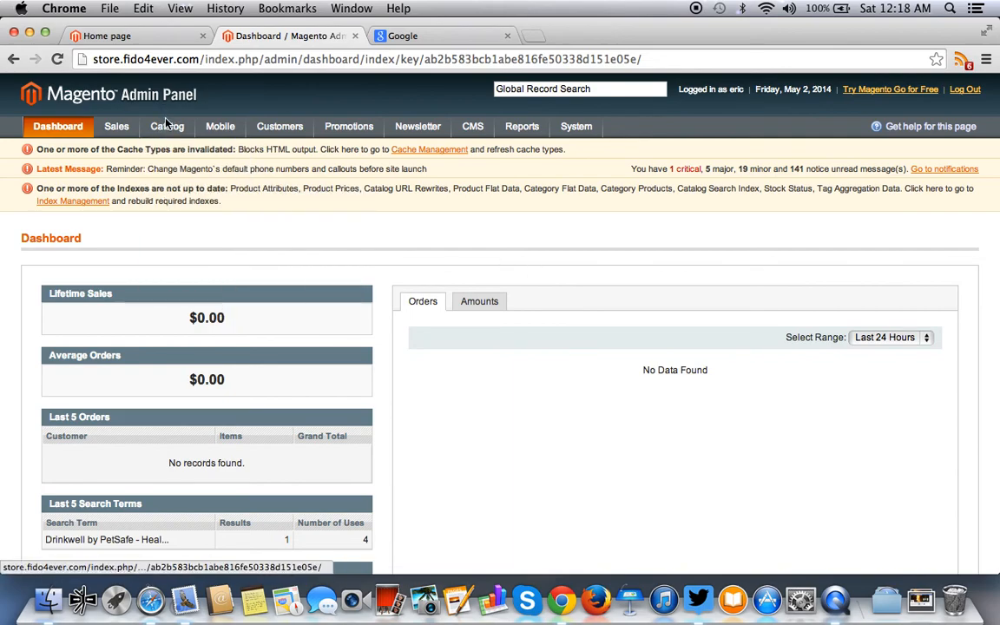
- Open the catalog's Google Sitemap page and start adding a new sitemap
{"action": "mouse_move", "coordinate": [163, 127]}
{"action": "mouse_move", "coordinate": [207, 264]}
{"action": "left_click", "coordinate": [208, 283]}
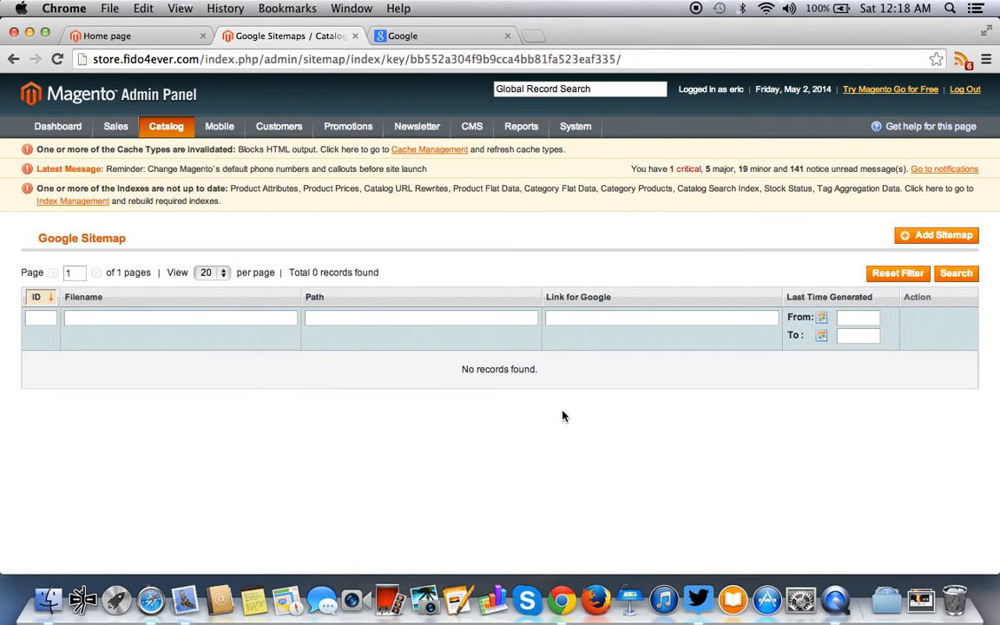
{"action": "mouse_move", "coordinate": [165, 127]}
{"action": "left_click", "coordinate": [937, 237]}
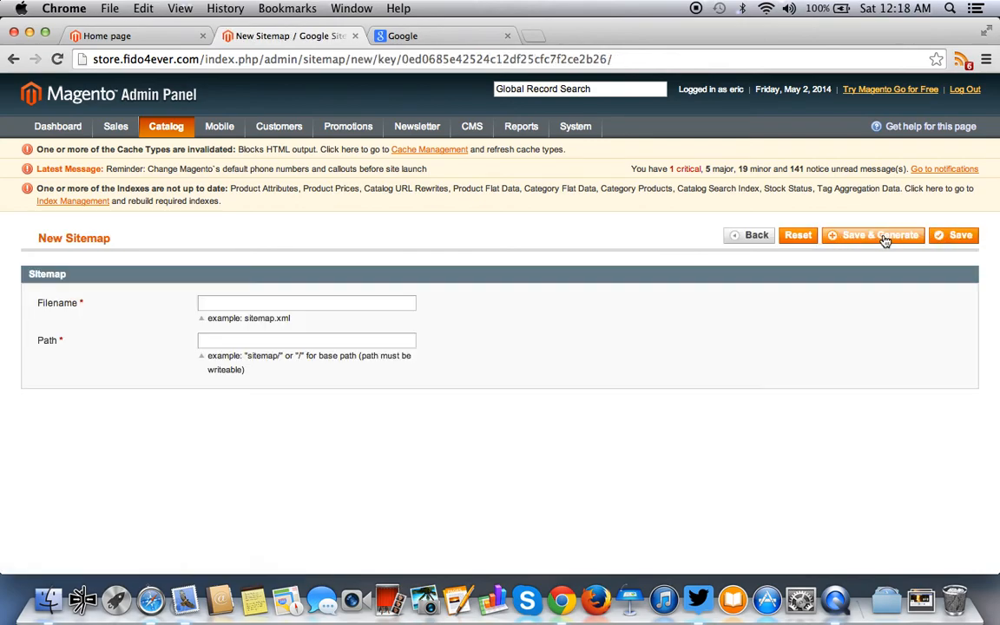
- Load the hosting login page at store.fido4ever.com/cpanel in the Google tab
{"action": "left_click", "coordinate": [412, 36]}
{"action": "double_click", "coordinate": [264, 59]}
{"action": "triple_click", "coordinate": [264, 59]}
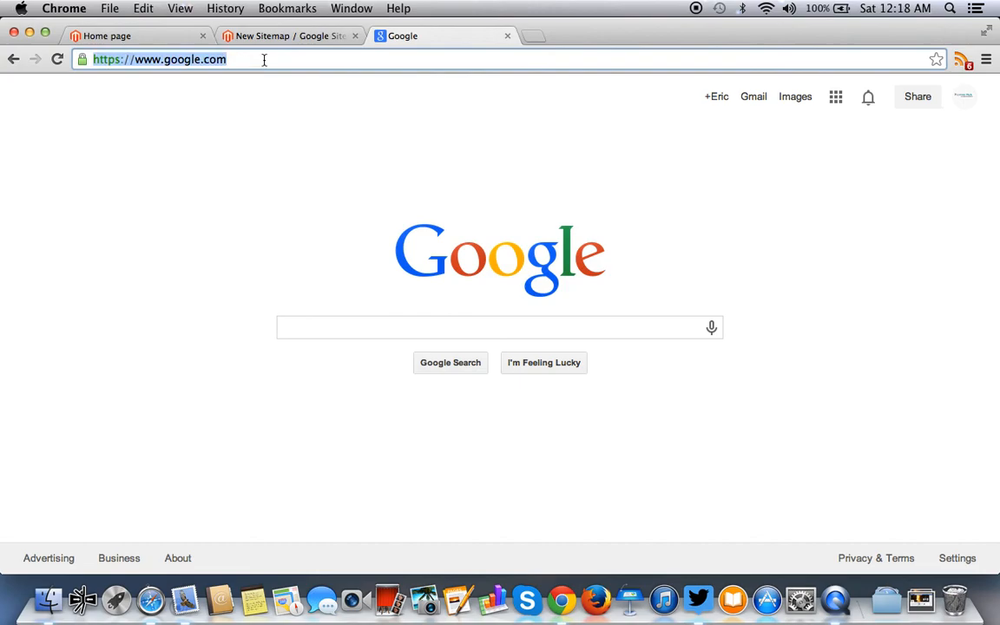
{"action": "type", "text": "store.fido4ever.com/c"}
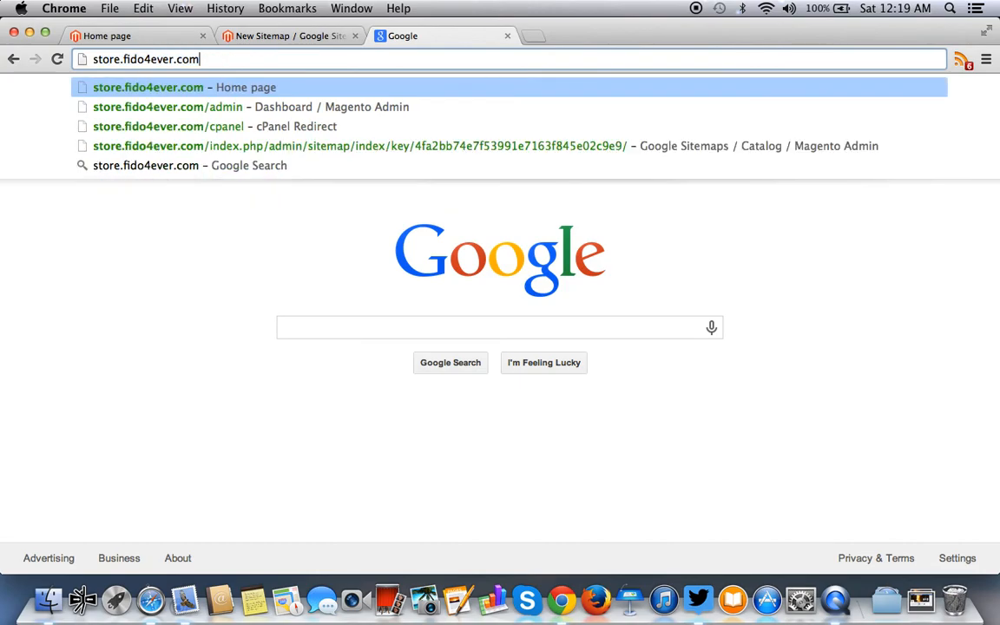
{"action": "type", "text": "panel"}
{"action": "key", "text": "Return"}
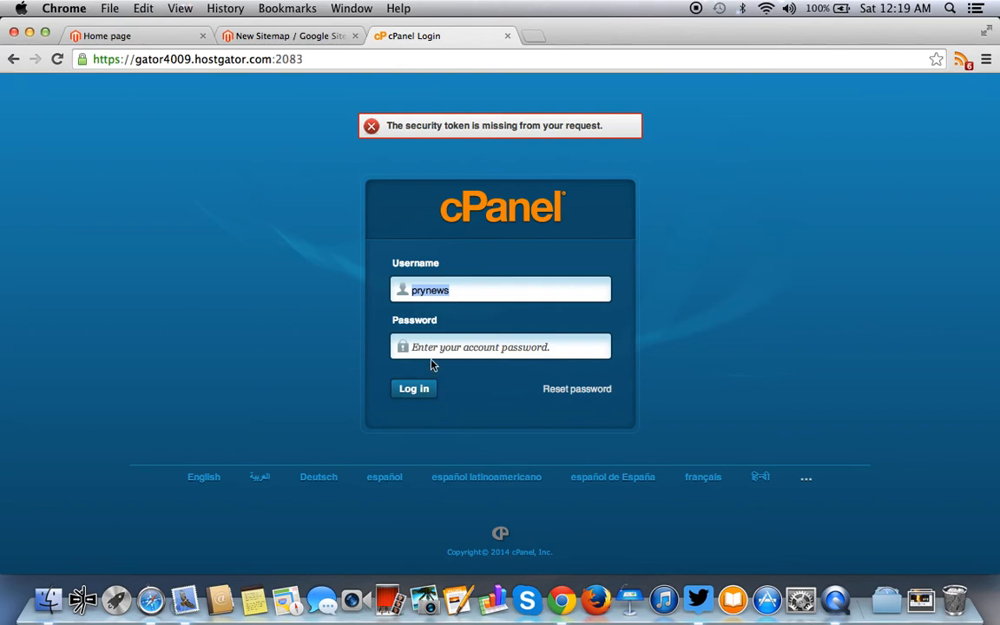
- Enter the cPanel account password and log in to the hosting control panel
{"action": "left_click", "coordinate": [452, 348]}
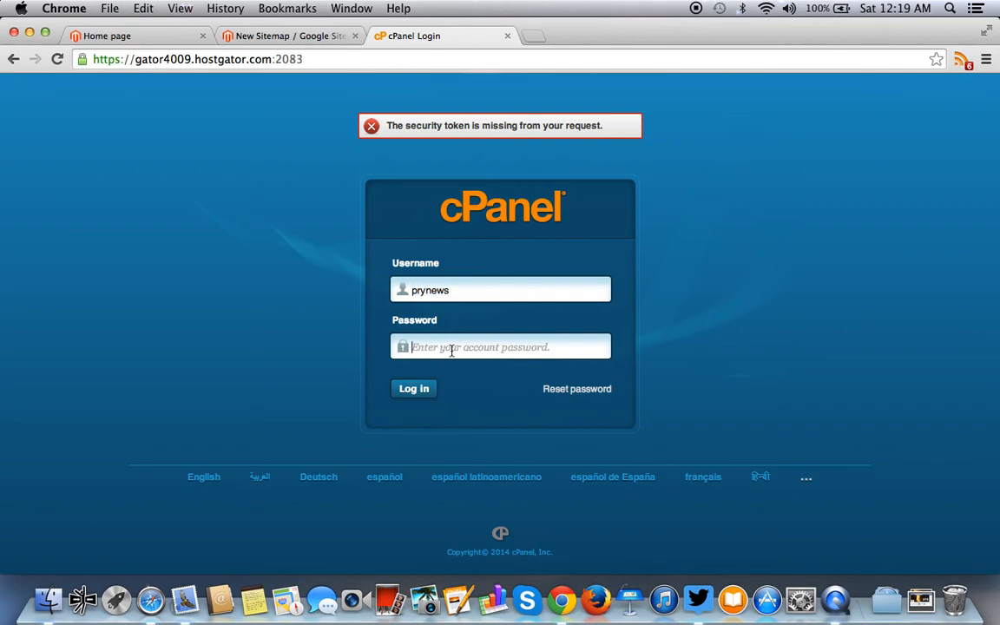
{"action": "type", "text": "••••••"}
{"action": "key", "text": "BackSpace"}
{"action": "key", "text": "BackSpace"}
{"action": "key", "text": "BackSpace"}
{"action": "key", "text": "BackSpace"}
{"action": "key", "text": "BackSpace"}
{"action": "key", "text": "BackSpace"}
{"action": "type", "text": "•••••••••••••"}
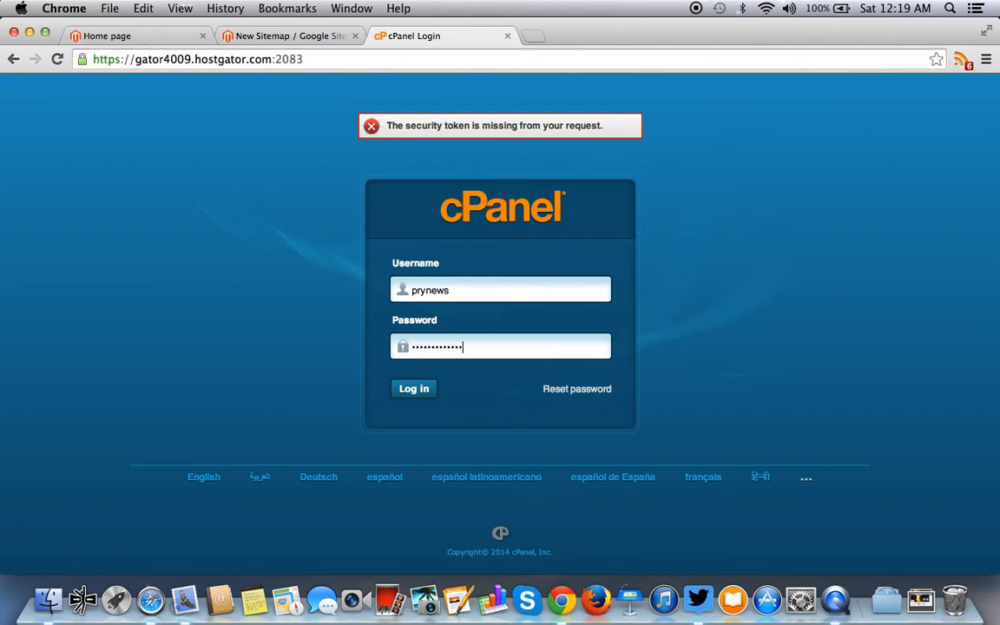
{"action": "key", "text": "Return"}
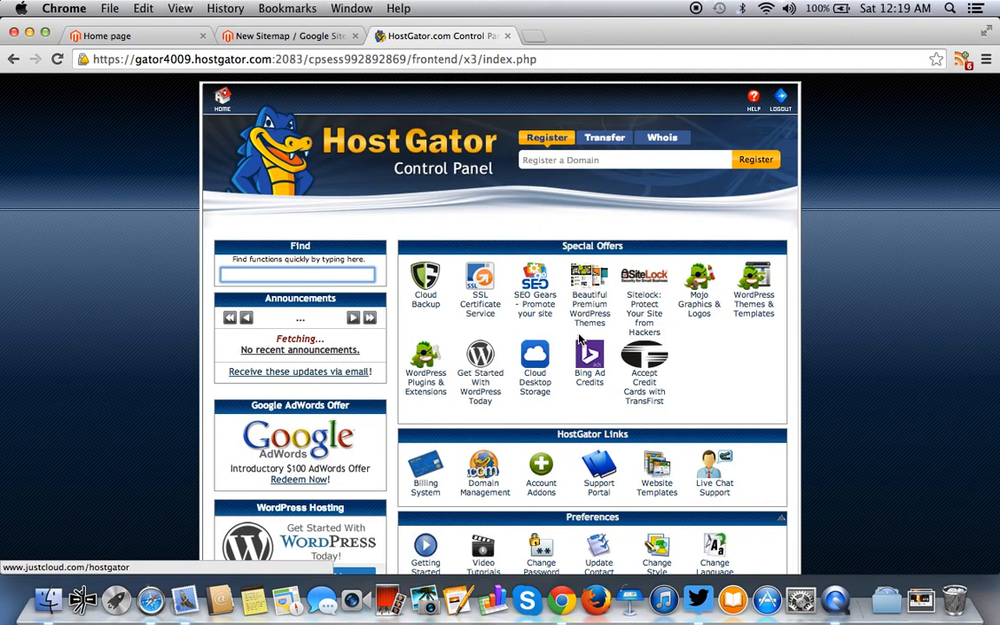
{"action": "scroll", "coordinate": [579, 339], "scroll_direction": "down", "scroll_amount": 5}
{"action": "scroll", "coordinate": [579, 338], "scroll_direction": "down", "scroll_amount": 7}
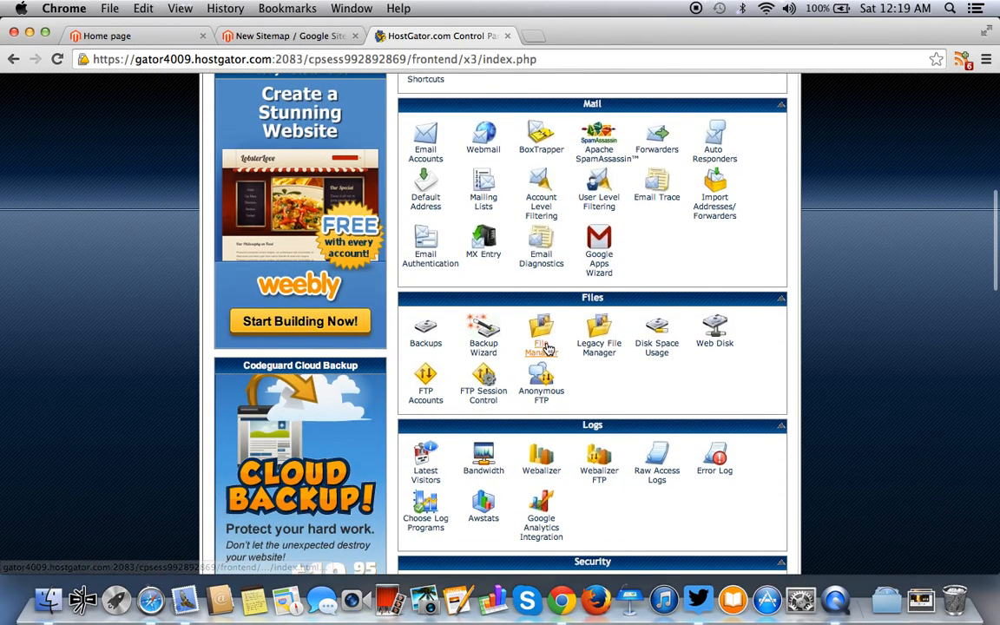
{"action": "scroll", "coordinate": [552, 352], "scroll_direction": "up", "scroll_amount": 8}
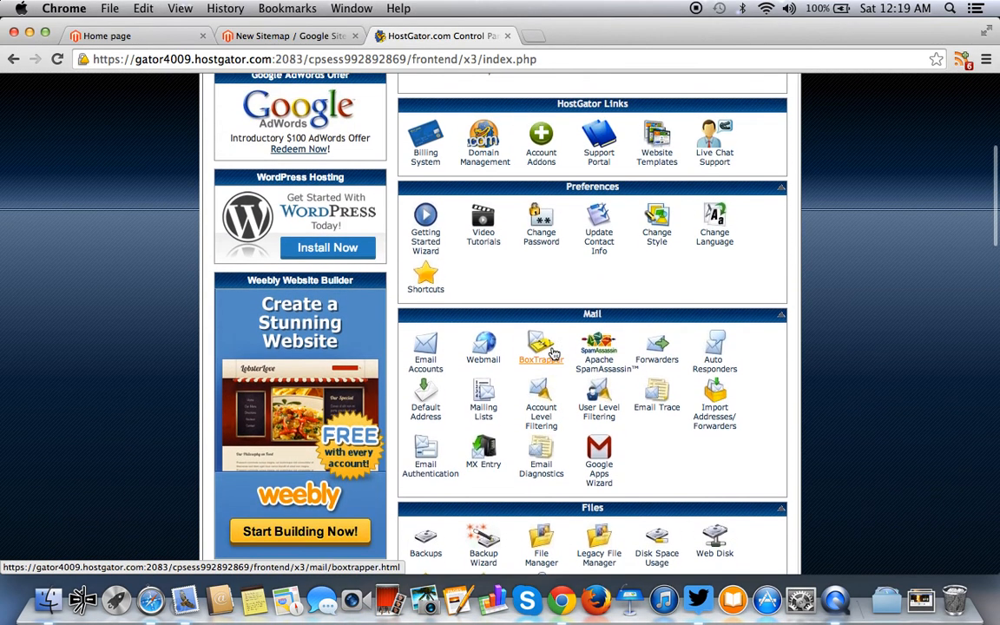
- Back in the Magento admin, start a new Google sitemap with filename sitemap.xml and path /sitemap
{"action": "left_click", "coordinate": [269, 36]}
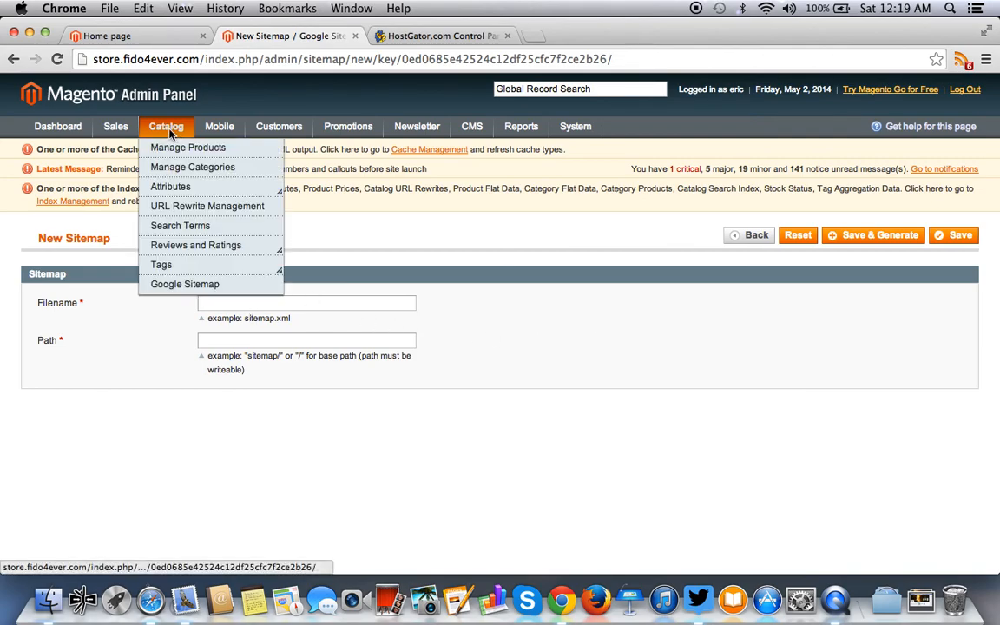
{"action": "left_click", "coordinate": [174, 287]}
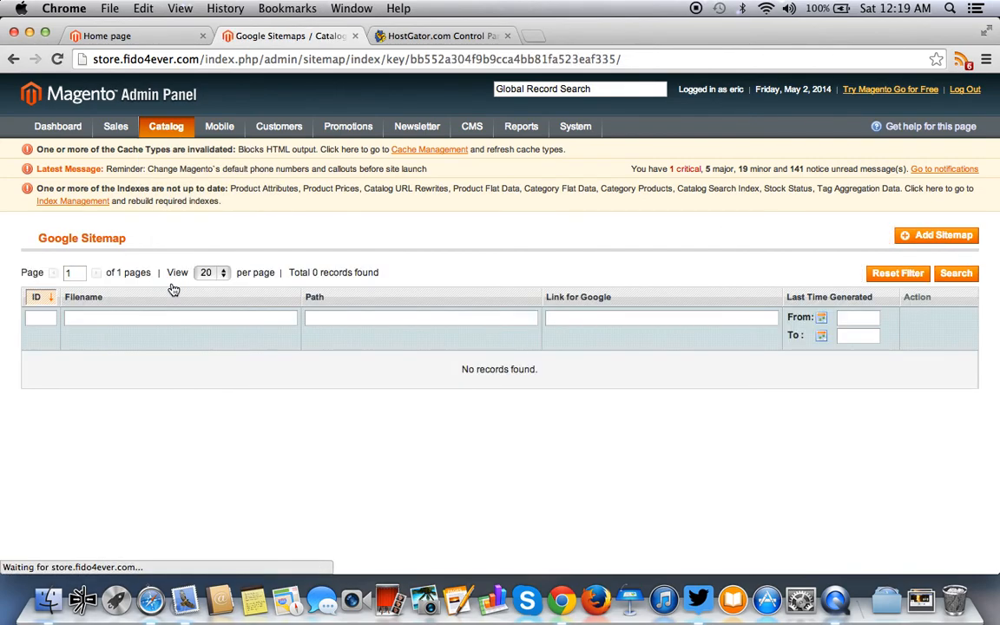
{"action": "left_click", "coordinate": [920, 236]}
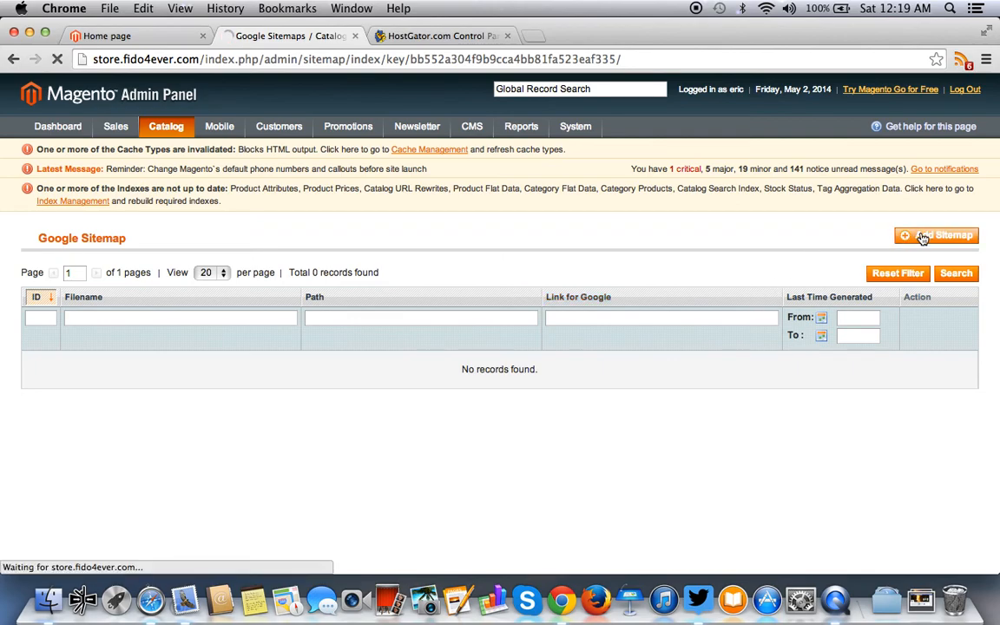
{"action": "left_click", "coordinate": [224, 302]}
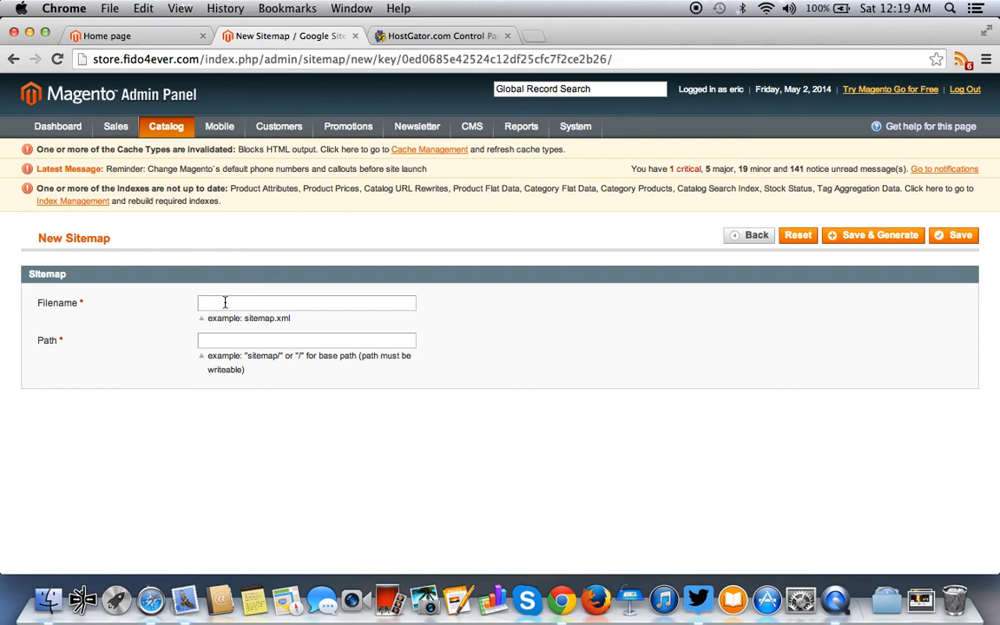
{"action": "type", "text": "site"}
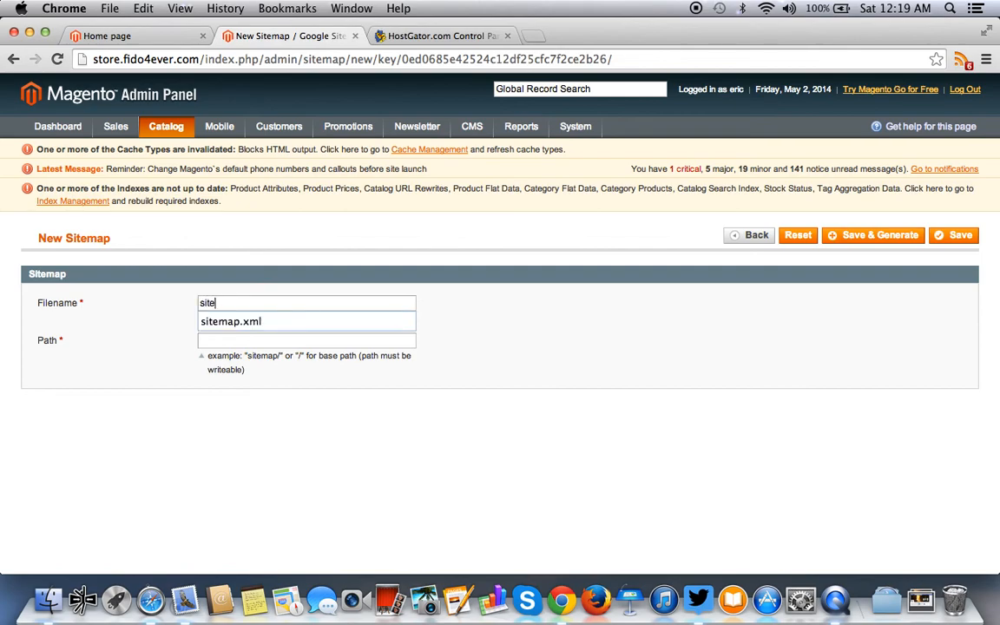
{"action": "left_click", "coordinate": [232, 317]}
{"action": "left_click", "coordinate": [217, 339]}
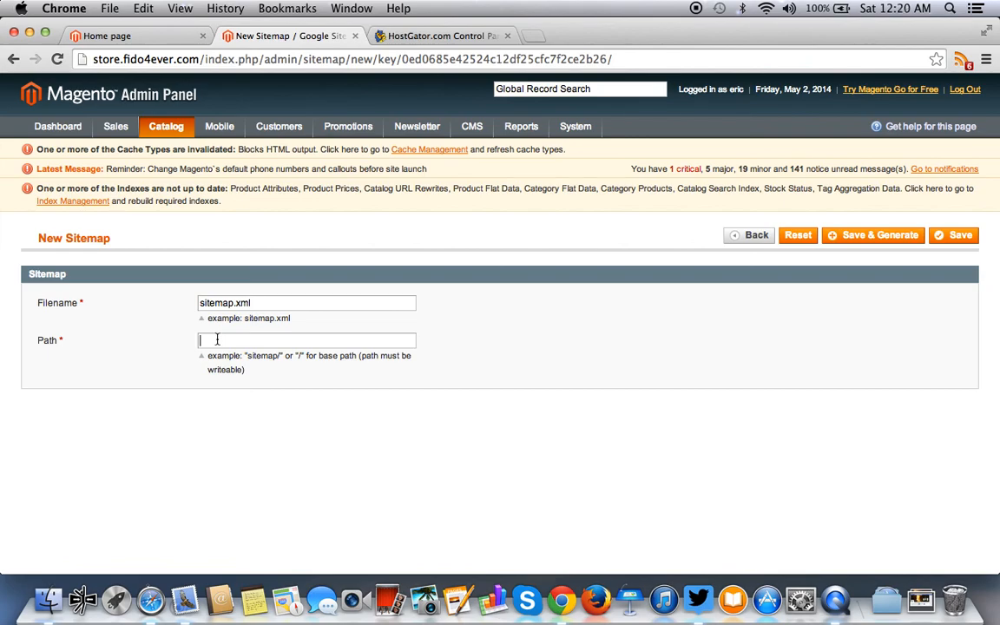
{"action": "type", "text": "/"}
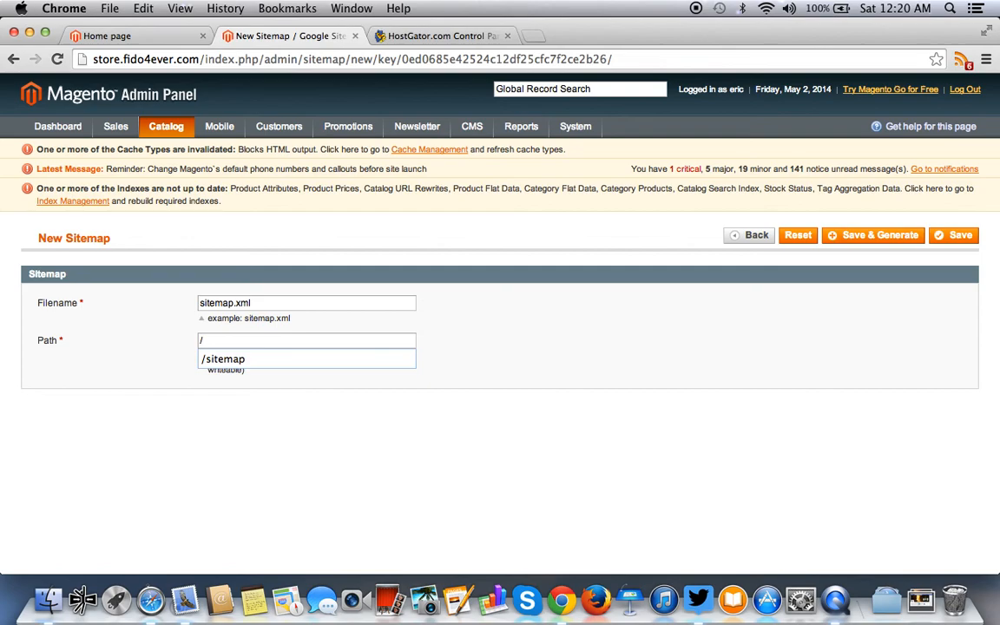
{"action": "type", "text": "sitemap"}
{"action": "key", "text": "Escape"}
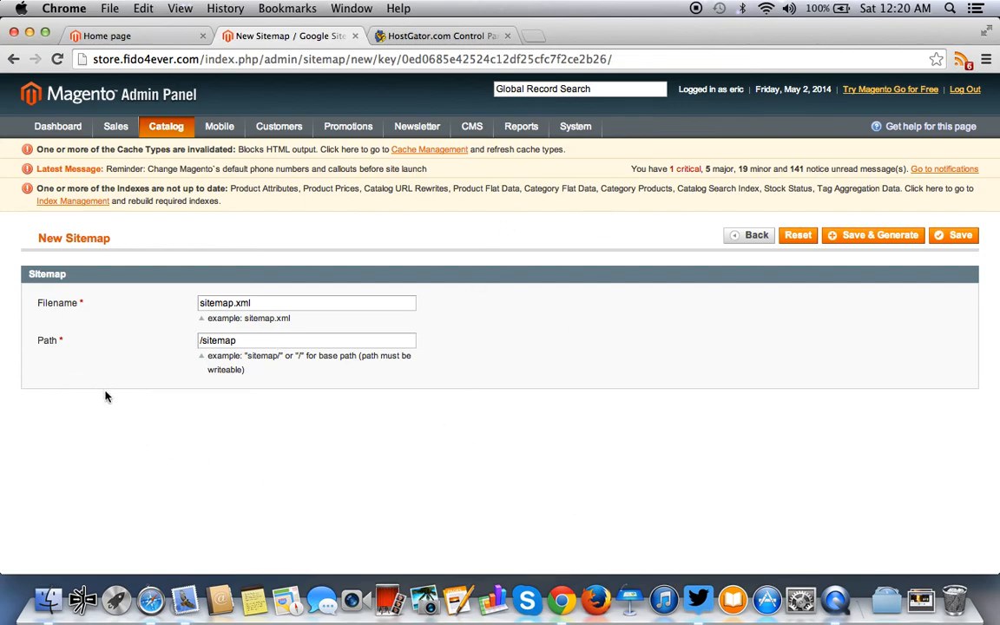
- Switch to the HostGator control panel, open the File Manager directory selection, and close it without choosing a directory
{"action": "left_click", "coordinate": [443, 37]}
{"action": "scroll", "coordinate": [547, 337], "scroll_direction": "up", "scroll_amount": 5}
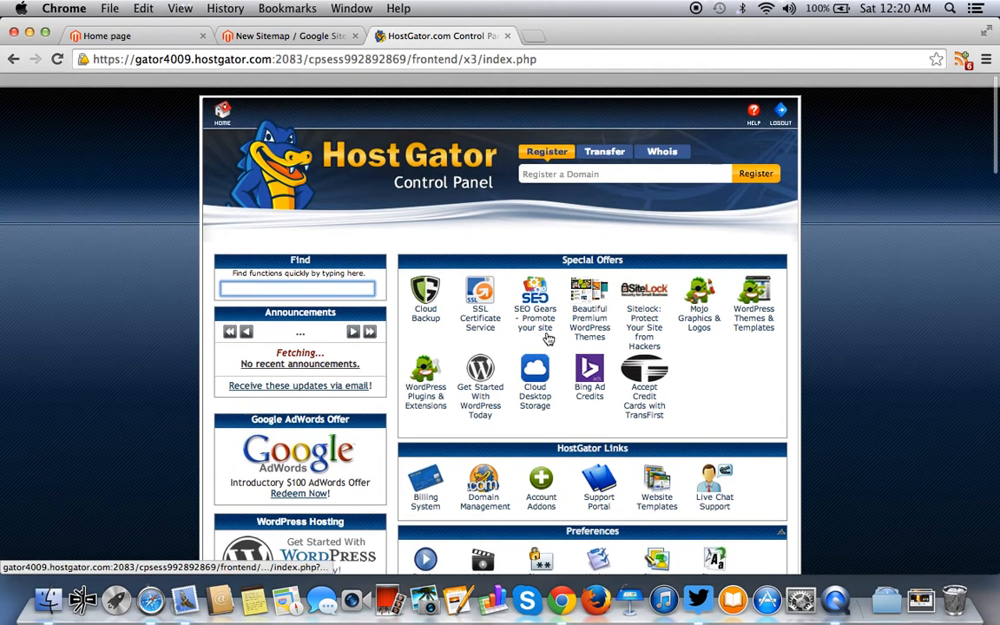
{"action": "scroll", "coordinate": [547, 337], "scroll_direction": "down", "scroll_amount": 3}
{"action": "scroll", "coordinate": [547, 337], "scroll_direction": "up", "scroll_amount": 3}
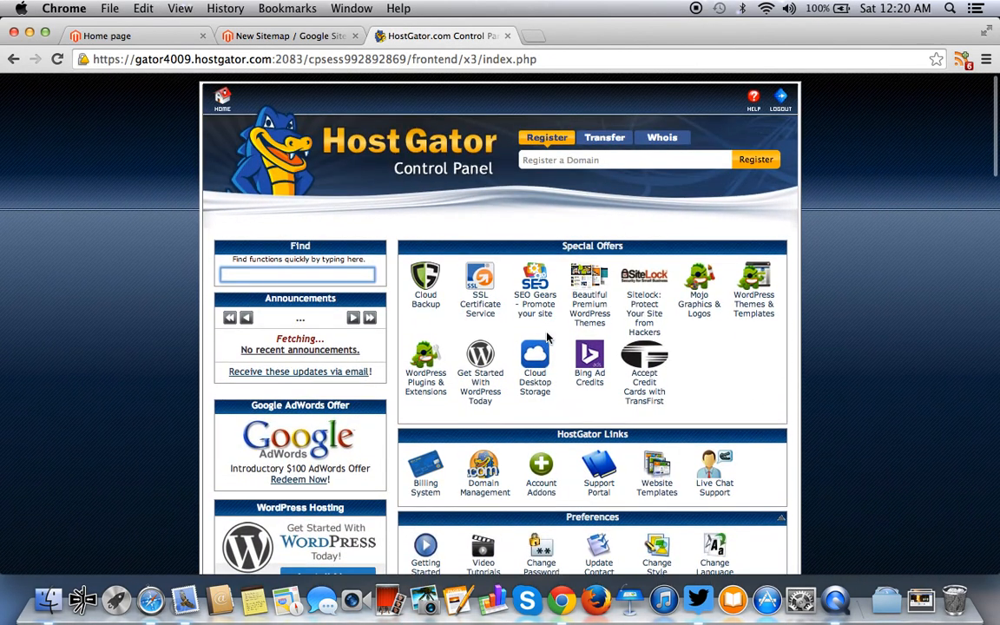
{"action": "scroll", "coordinate": [547, 336], "scroll_direction": "down", "scroll_amount": 6}
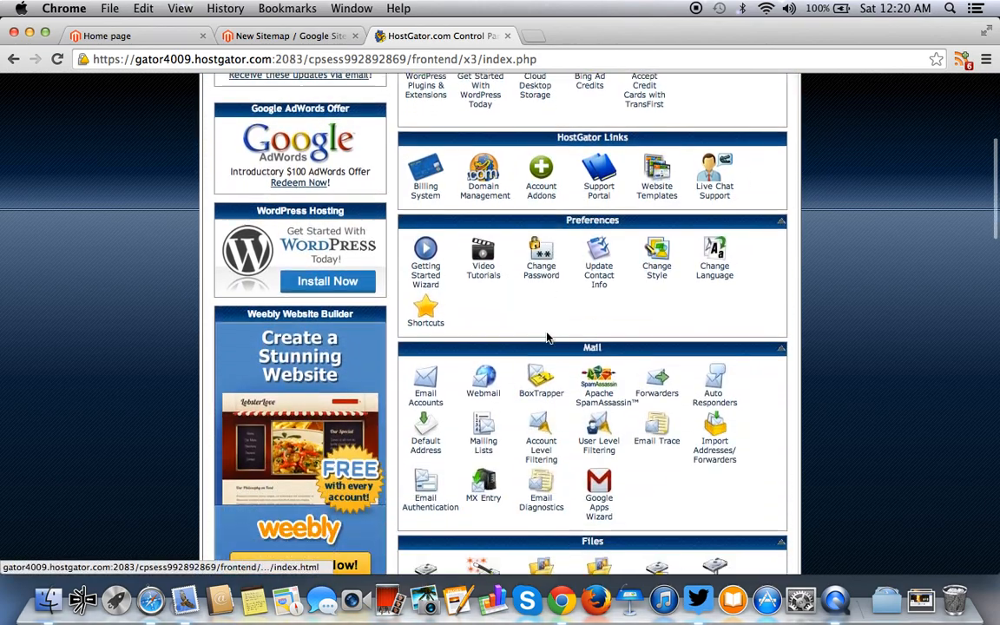
{"action": "scroll", "coordinate": [547, 336], "scroll_direction": "down", "scroll_amount": 1}
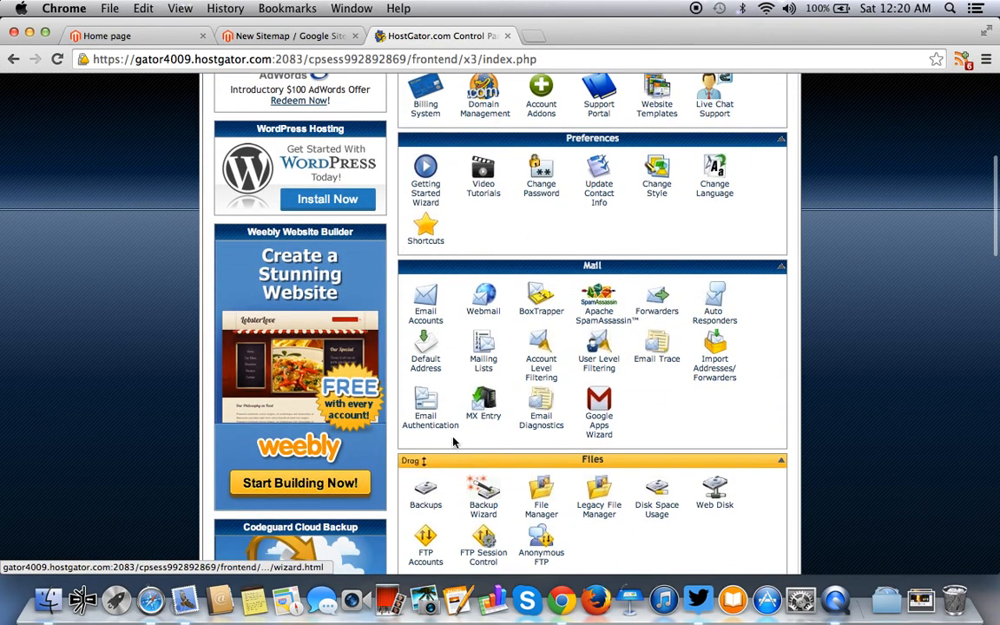
{"action": "scroll", "coordinate": [633, 407], "scroll_direction": "down", "scroll_amount": 2}
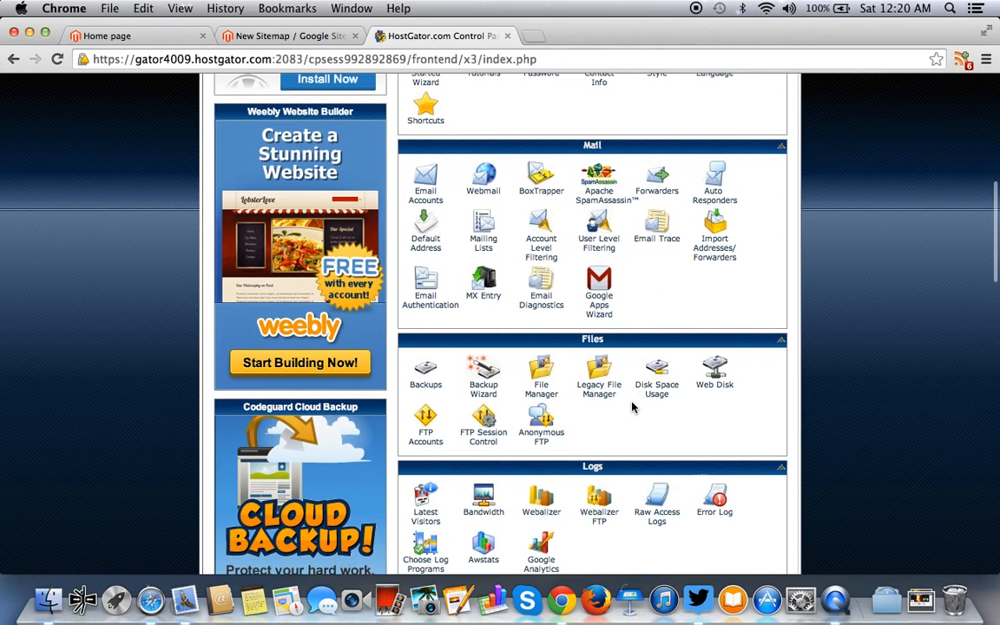
{"action": "left_click", "coordinate": [541, 389]}
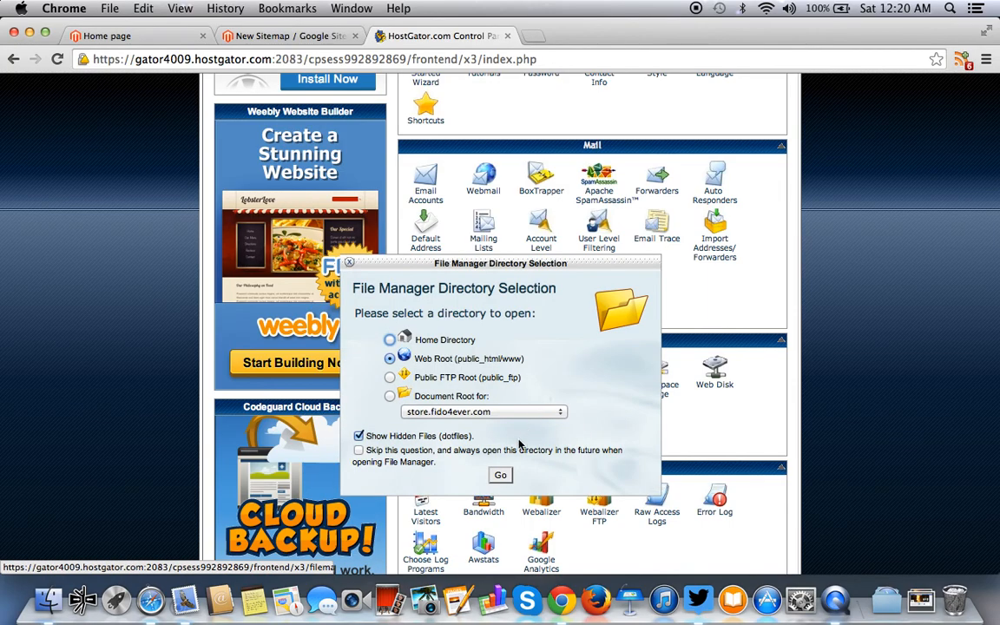
{"action": "left_click", "coordinate": [349, 262]}
- Search the control panel functions for "file"
{"action": "scroll", "coordinate": [408, 408], "scroll_direction": "down", "scroll_amount": 4}
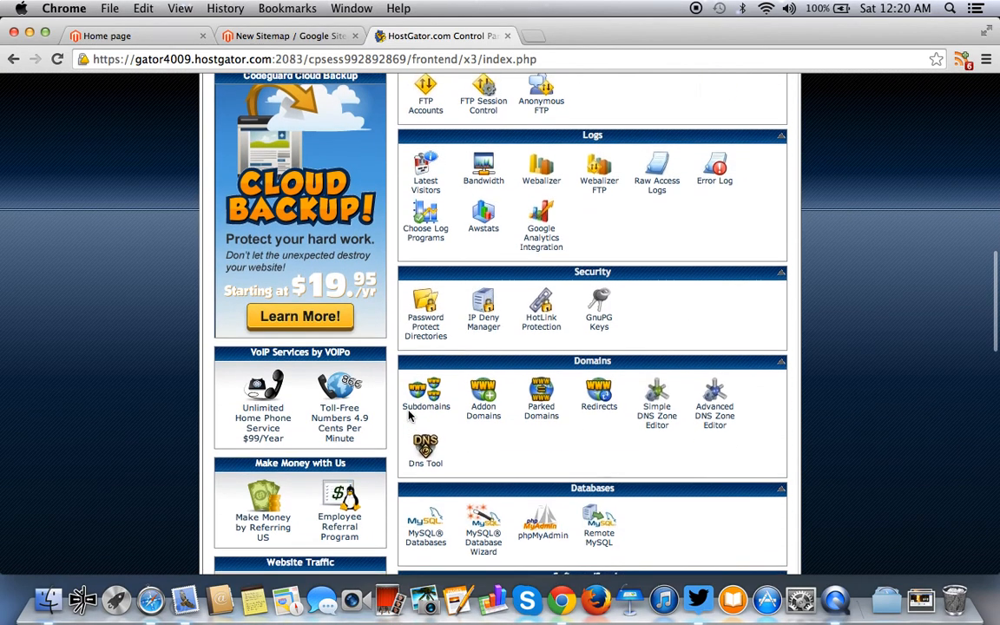
{"action": "scroll", "coordinate": [410, 415], "scroll_direction": "up", "scroll_amount": 10}
{"action": "scroll", "coordinate": [410, 418], "scroll_direction": "down", "scroll_amount": 15}
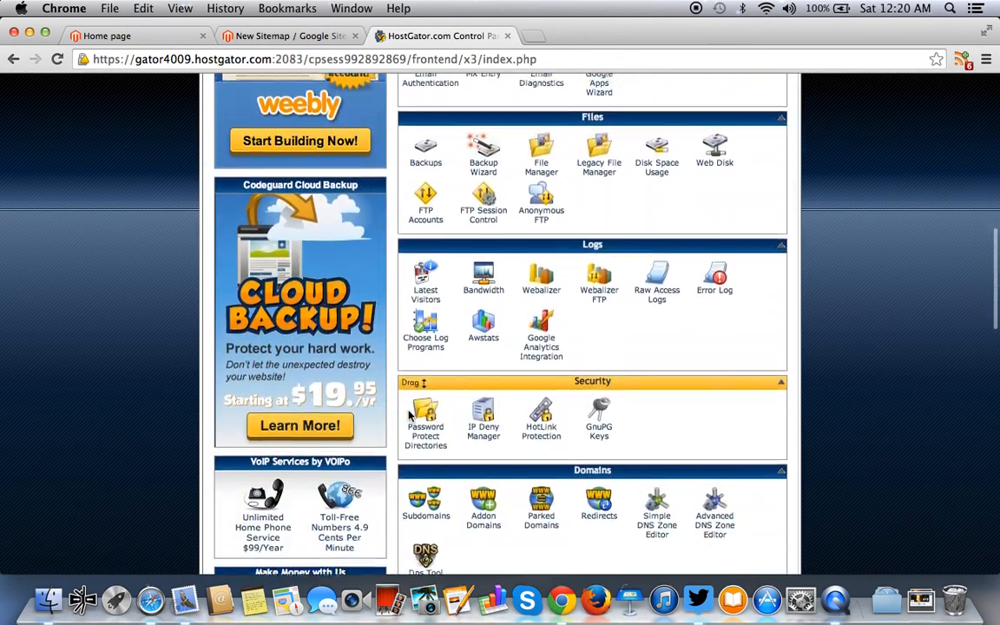
{"action": "scroll", "coordinate": [410, 418], "scroll_direction": "up", "scroll_amount": 12}
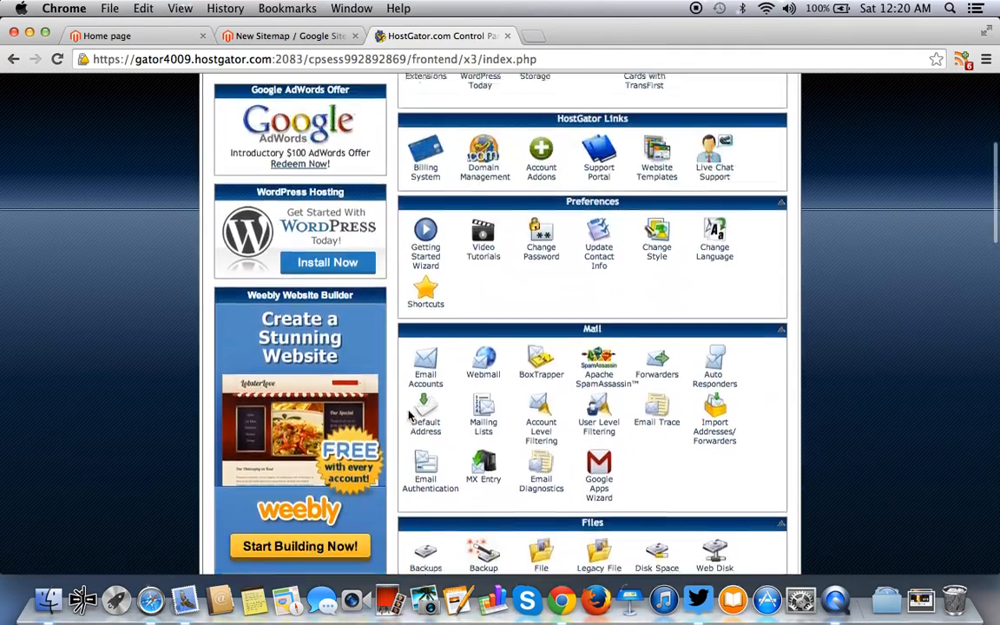
{"action": "scroll", "coordinate": [410, 418], "scroll_direction": "up", "scroll_amount": 3}
{"action": "left_click", "coordinate": [265, 275]}
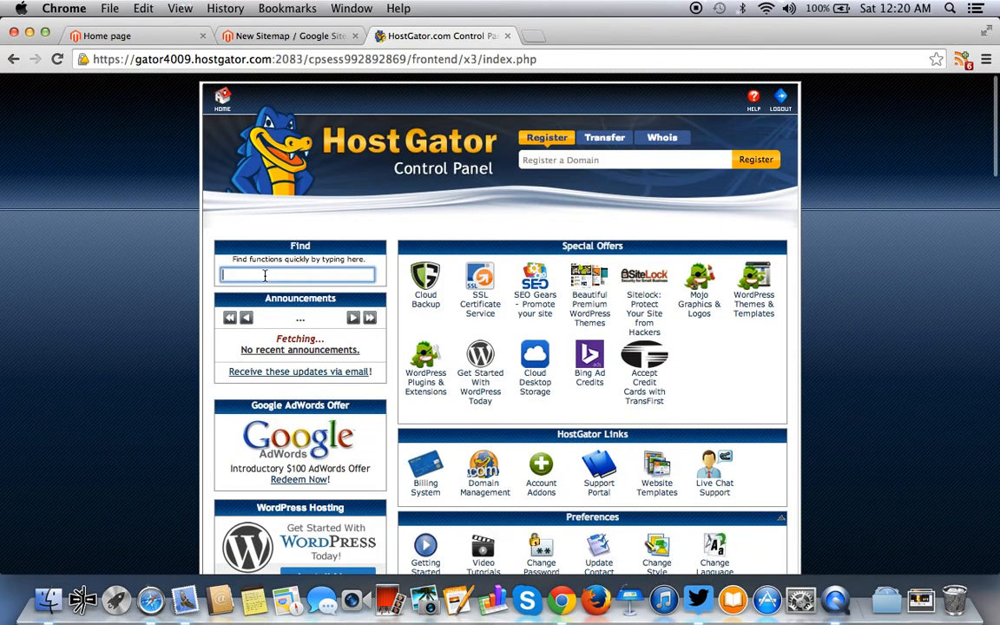
{"action": "type", "text": "file"}
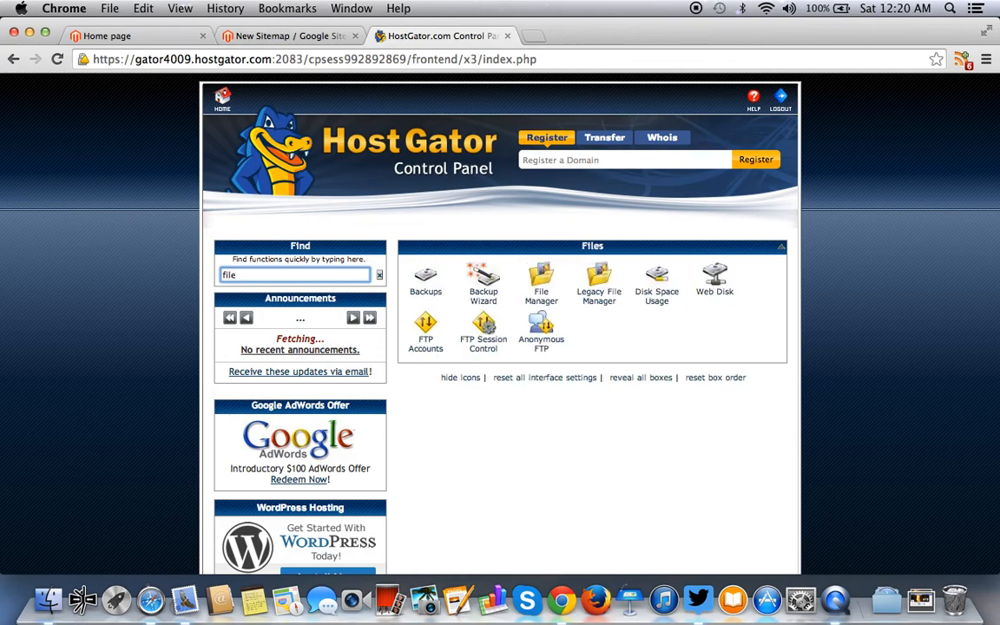
- Open the File Manager at the Web Root (public_html/www) and go into the store folder
{"action": "left_click", "coordinate": [539, 288]}
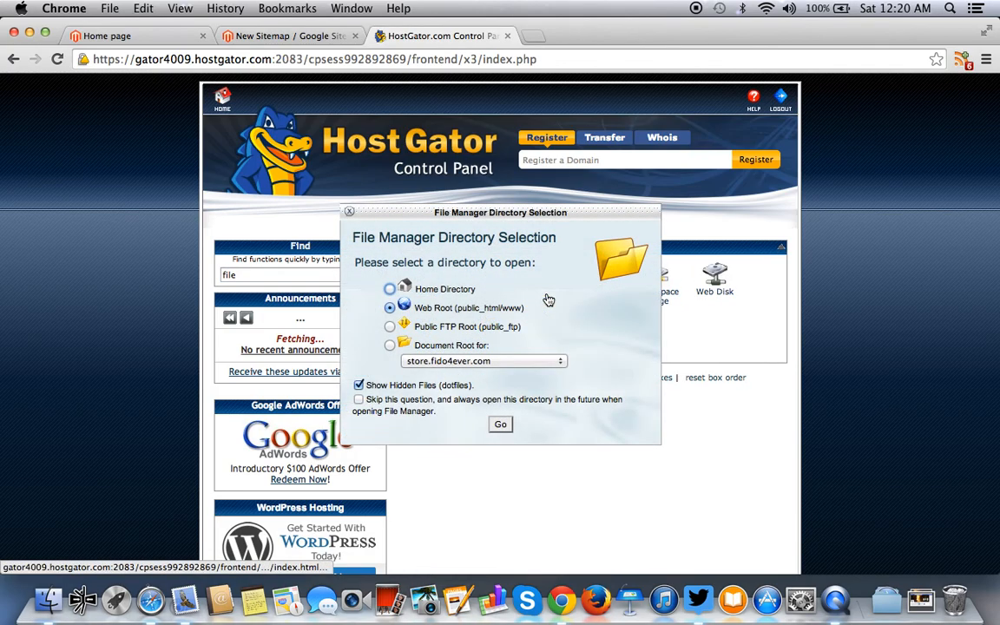
{"action": "left_click", "coordinate": [389, 309]}
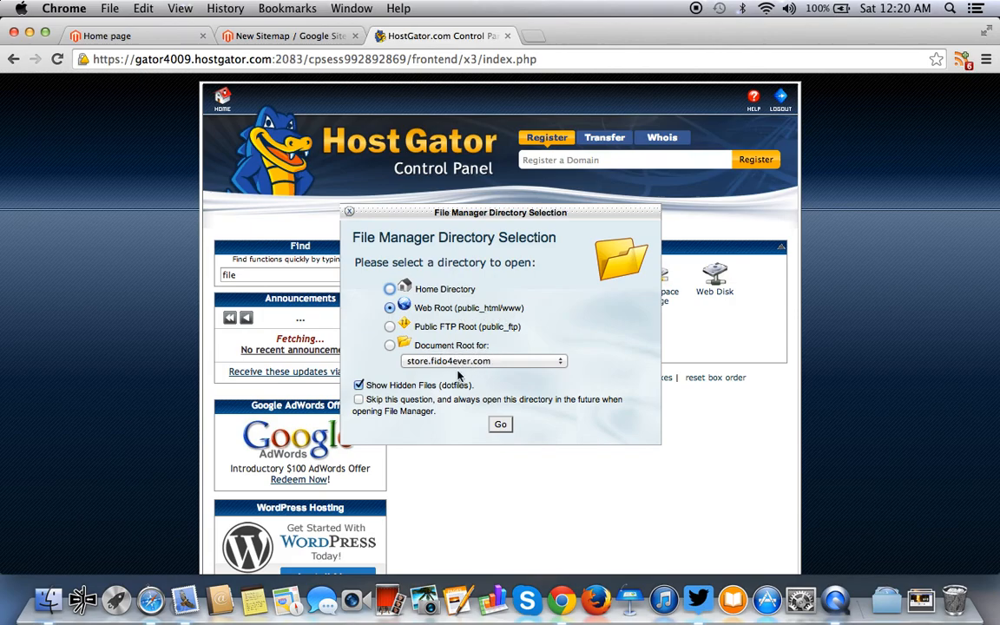
{"action": "left_click", "coordinate": [500, 425]}
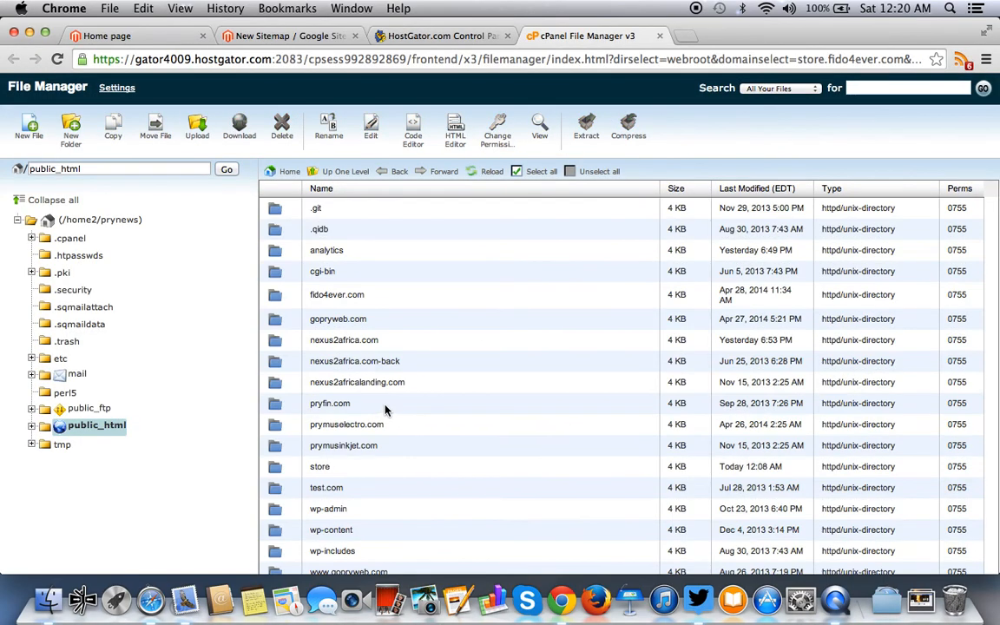
{"action": "double_click", "coordinate": [279, 467]}
- Look through the folders and files in public_html/store for an existing sitemap folder
{"action": "scroll", "coordinate": [282, 469], "scroll_direction": "down", "scroll_amount": 5}
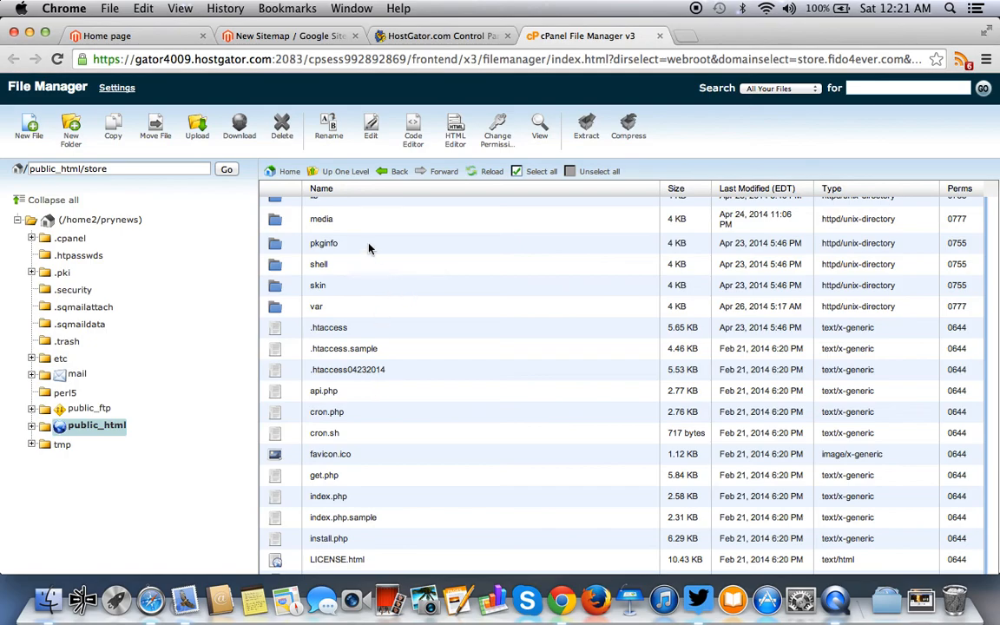
{"action": "scroll", "coordinate": [387, 338], "scroll_direction": "down", "scroll_amount": 2}
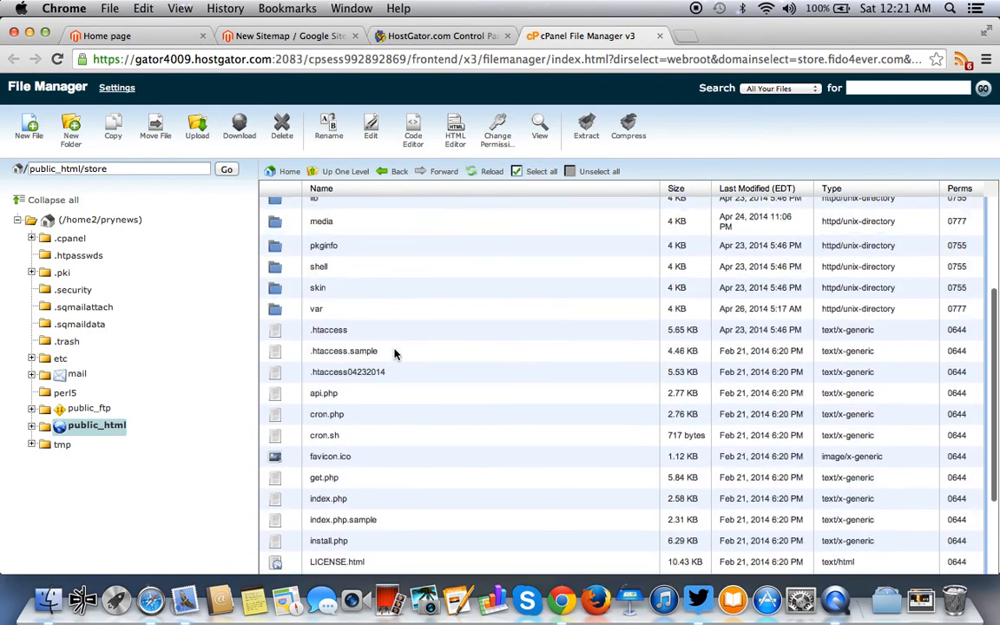
{"action": "scroll", "coordinate": [394, 354], "scroll_direction": "down", "scroll_amount": 3}
{"action": "scroll", "coordinate": [394, 353], "scroll_direction": "up", "scroll_amount": 10}
{"action": "scroll", "coordinate": [394, 354], "scroll_direction": "down", "scroll_amount": 10}
{"action": "scroll", "coordinate": [394, 353], "scroll_direction": "up", "scroll_amount": 10}
{"action": "scroll", "coordinate": [394, 354], "scroll_direction": "down", "scroll_amount": 10}
{"action": "scroll", "coordinate": [394, 354], "scroll_direction": "up", "scroll_amount": 10}
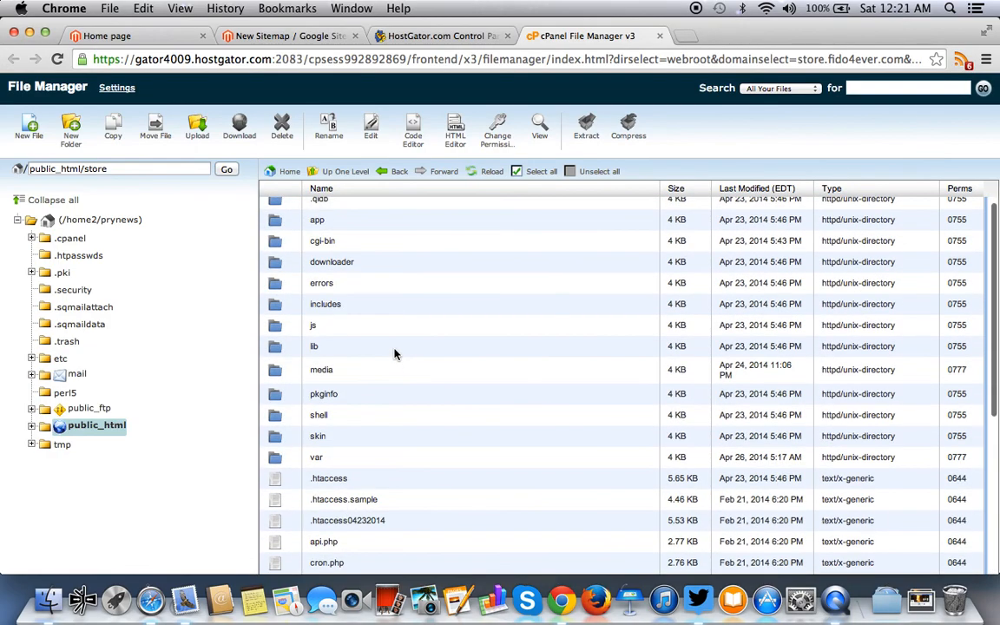
{"action": "scroll", "coordinate": [394, 354], "scroll_direction": "down", "scroll_amount": 1}
{"action": "scroll", "coordinate": [394, 353], "scroll_direction": "up", "scroll_amount": 2}
{"action": "scroll", "coordinate": [394, 353], "scroll_direction": "down", "scroll_amount": 4}
{"action": "scroll", "coordinate": [394, 353], "scroll_direction": "up", "scroll_amount": 2}
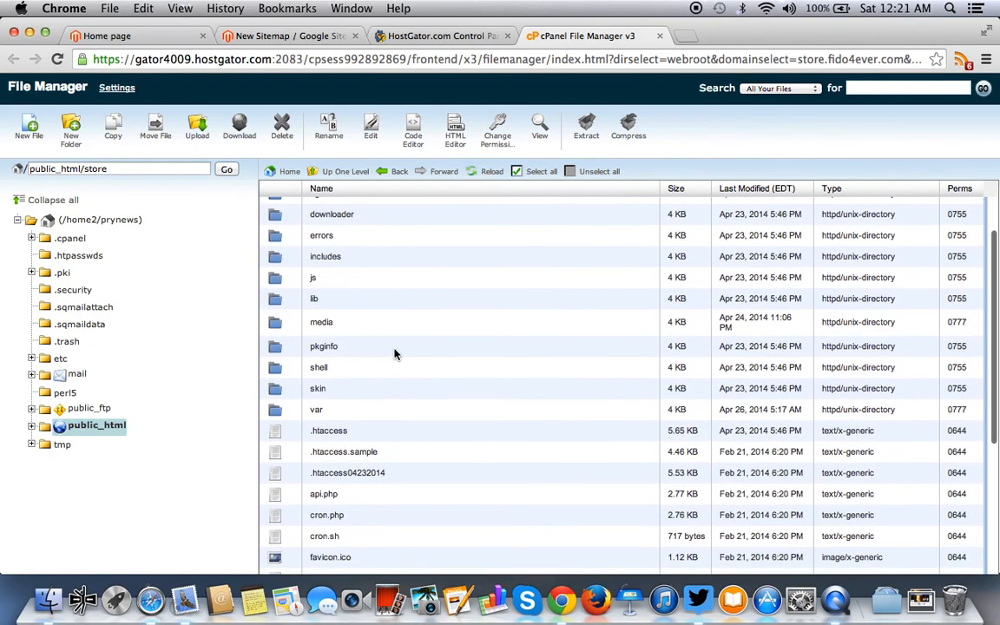
{"action": "scroll", "coordinate": [394, 353], "scroll_direction": "down", "scroll_amount": 5}
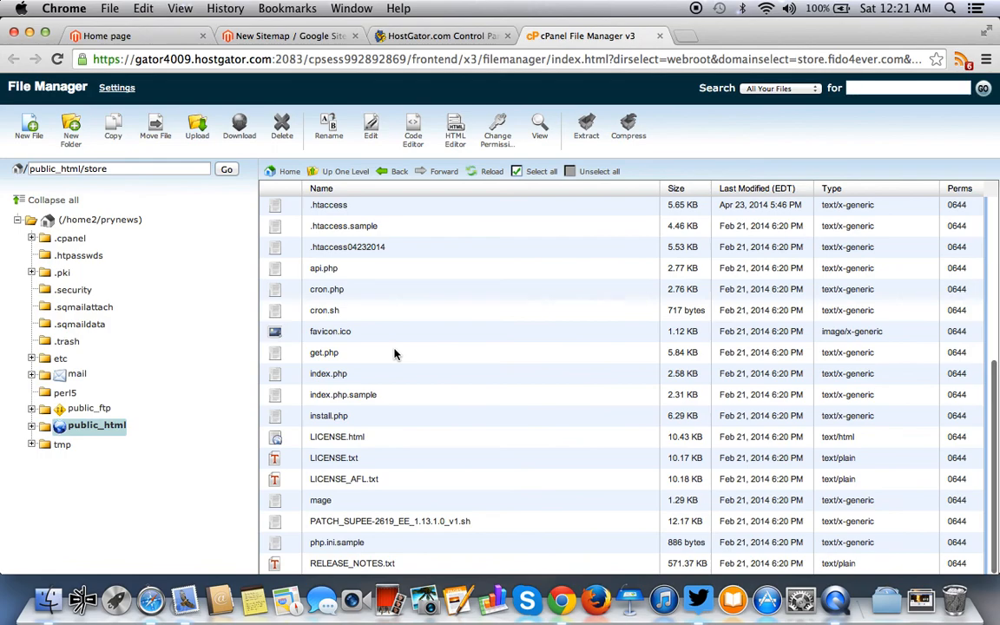
{"action": "scroll", "coordinate": [394, 353], "scroll_direction": "up", "scroll_amount": 6}
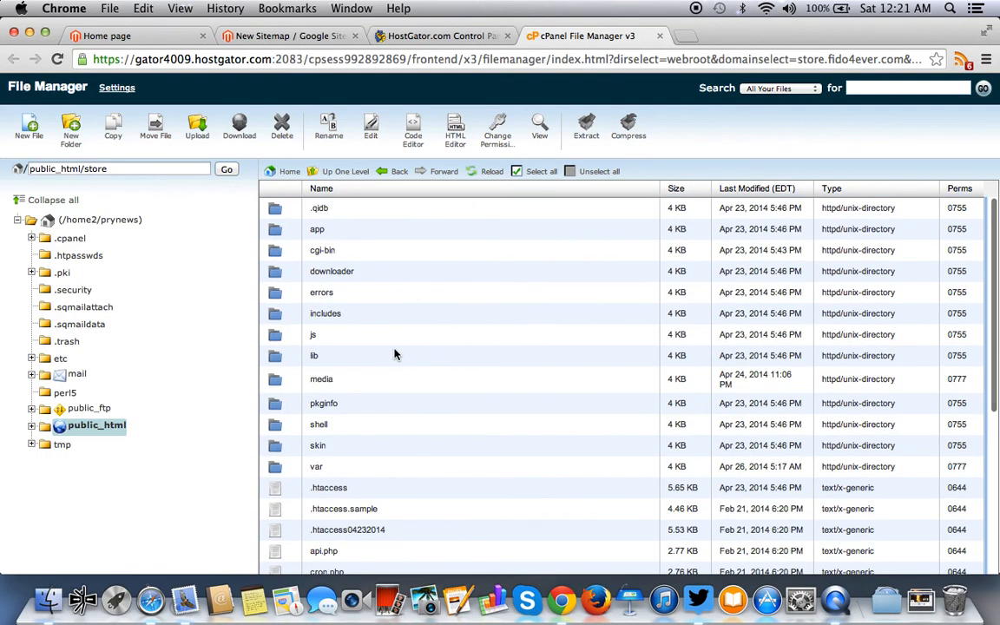
{"action": "scroll", "coordinate": [441, 474], "scroll_direction": "down", "scroll_amount": 3}
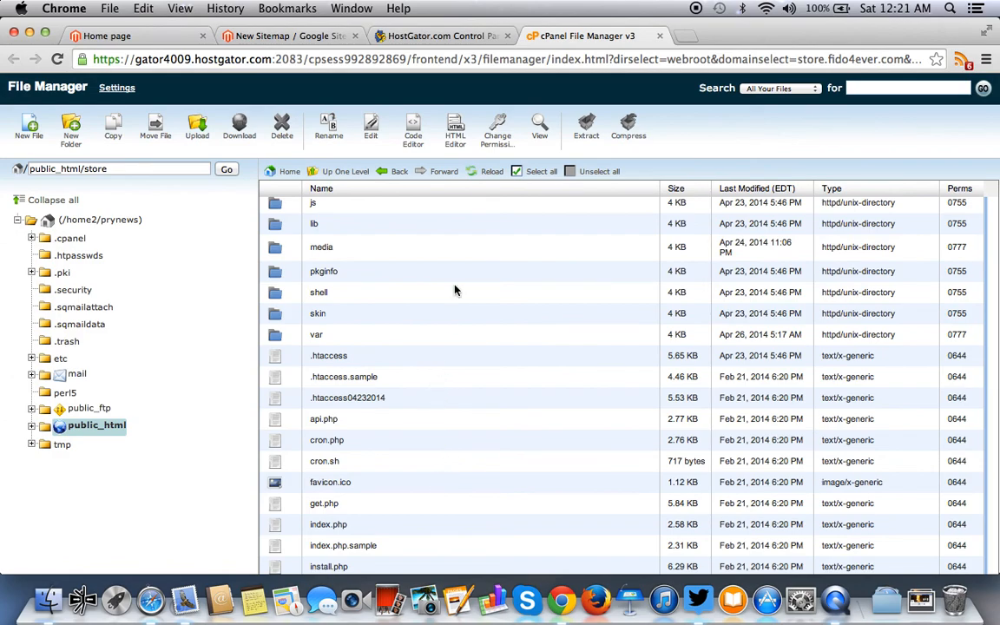
- Check the path in the Magento sitemap form, and create a new folder named sitemap in /public_html/store with the File Manager
{"action": "left_click", "coordinate": [307, 33]}
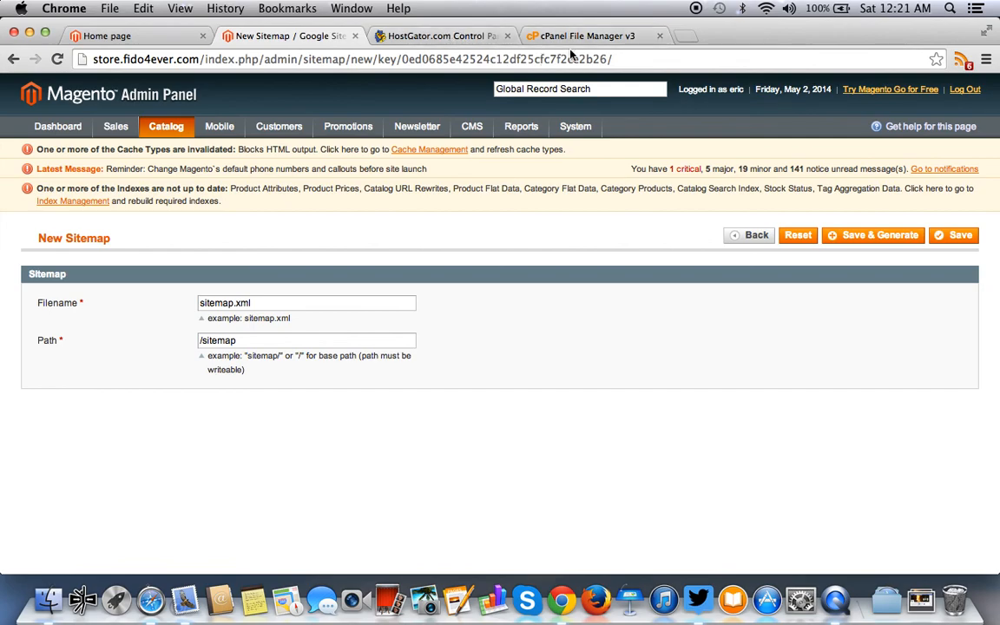
{"action": "left_click", "coordinate": [524, 35]}
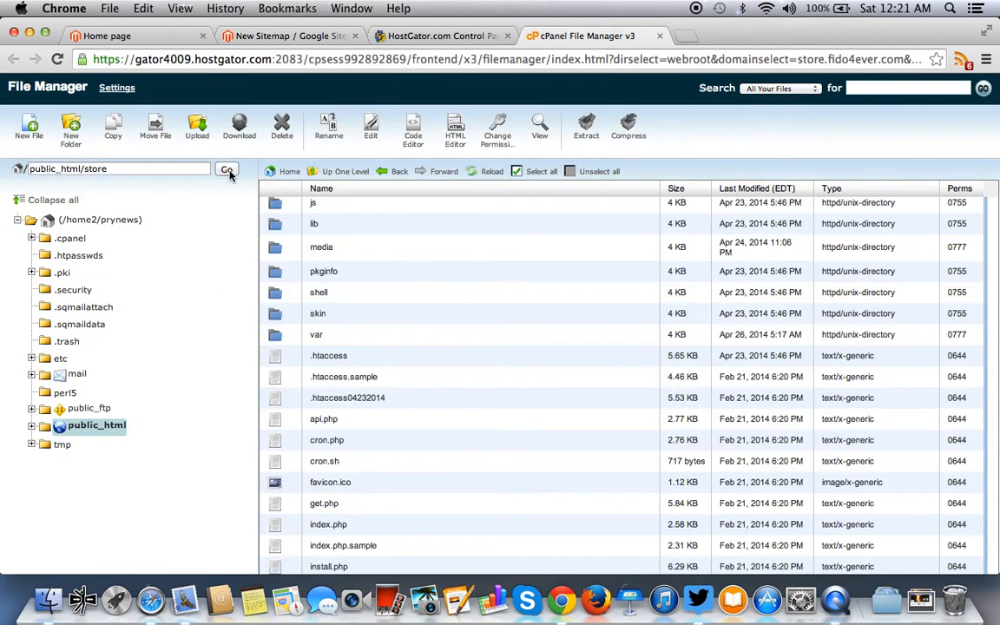
{"action": "left_click", "coordinate": [72, 132]}
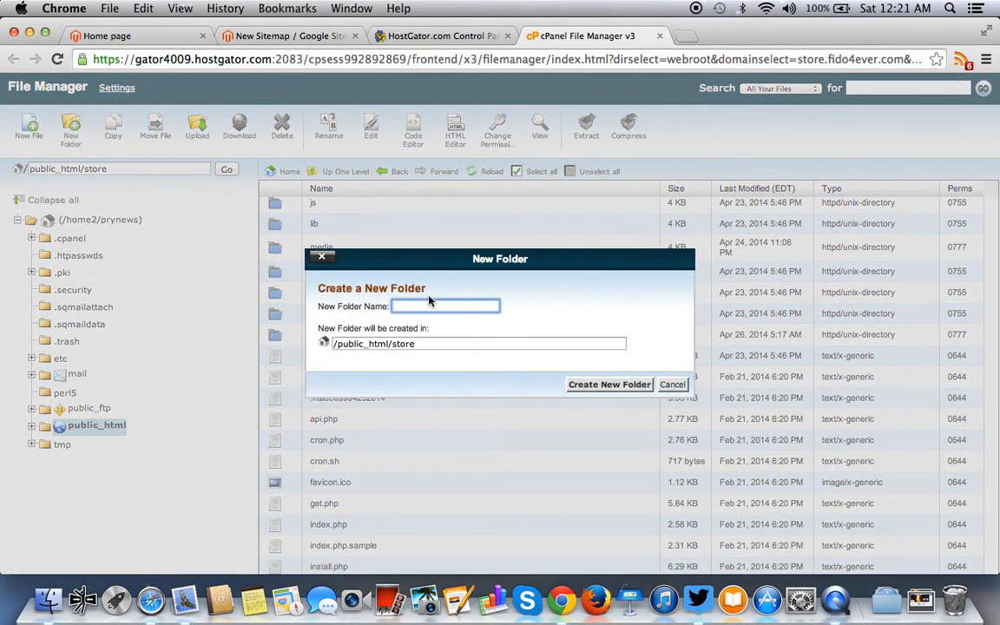
{"action": "left_click", "coordinate": [434, 305]}
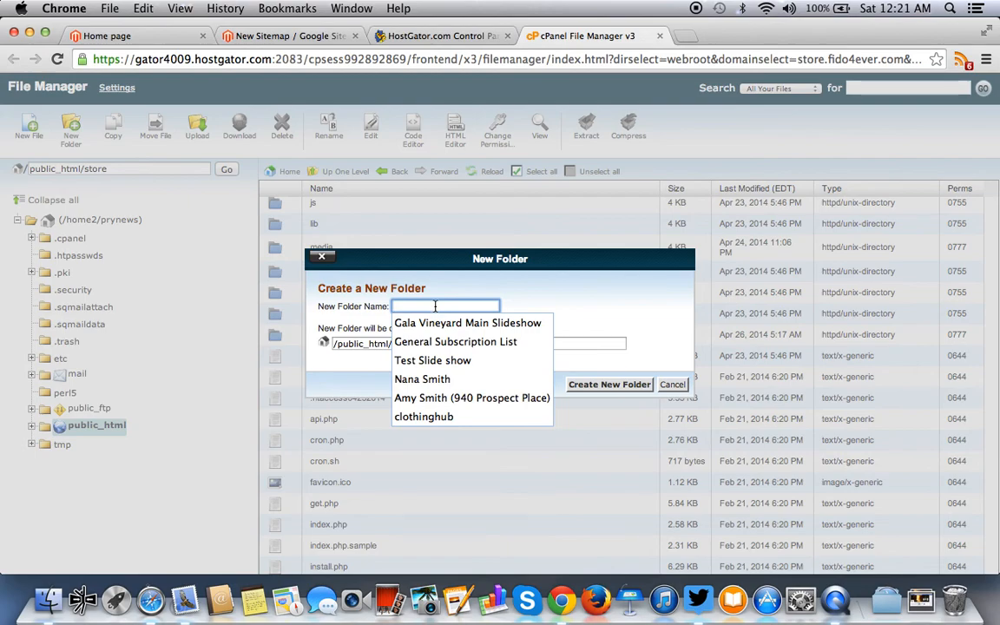
{"action": "type", "text": "sitem"}
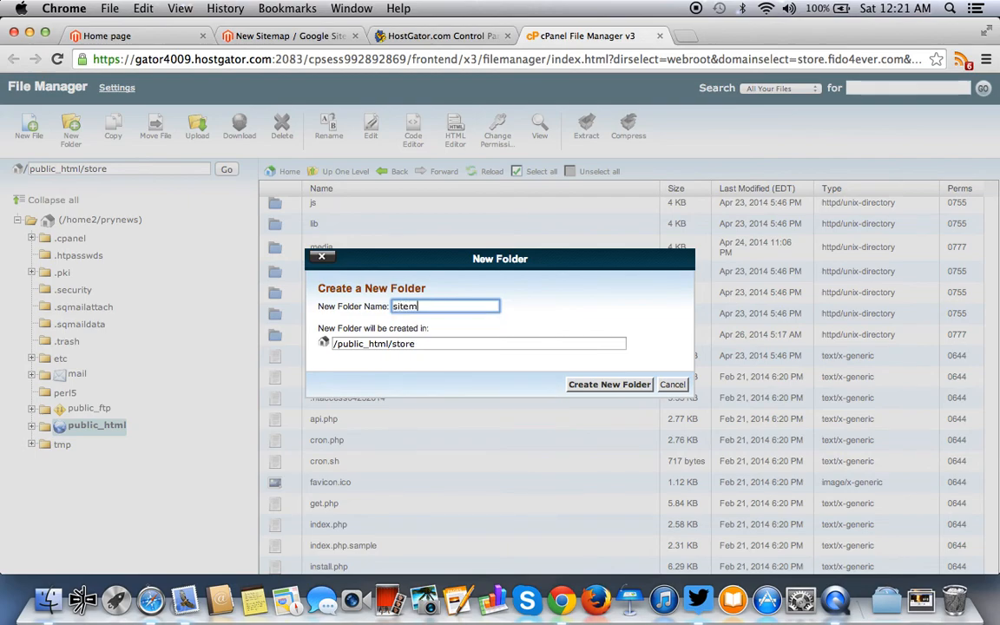
{"action": "left_click", "coordinate": [607, 385]}
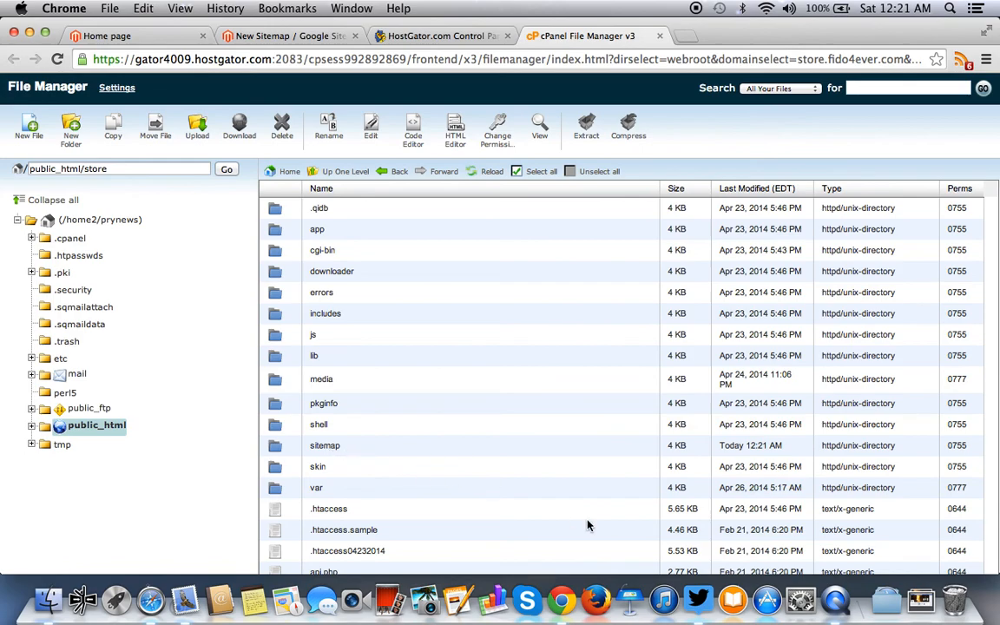
- Back in the Magento admin, save and generate the sitemap.xml sitemap with path /sitemap
{"action": "left_click", "coordinate": [291, 35]}
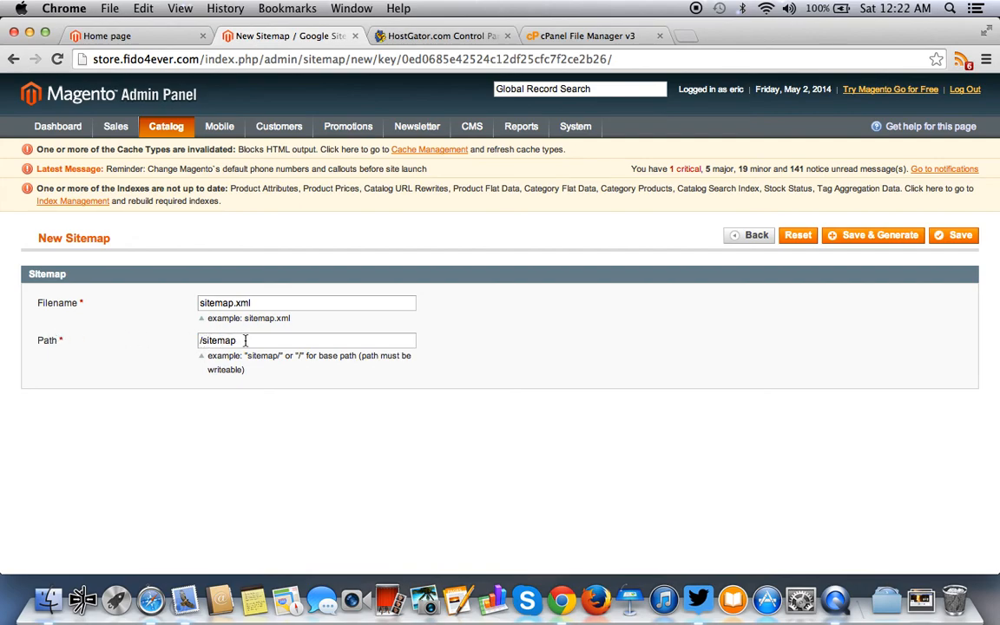
{"action": "left_click", "coordinate": [854, 243]}
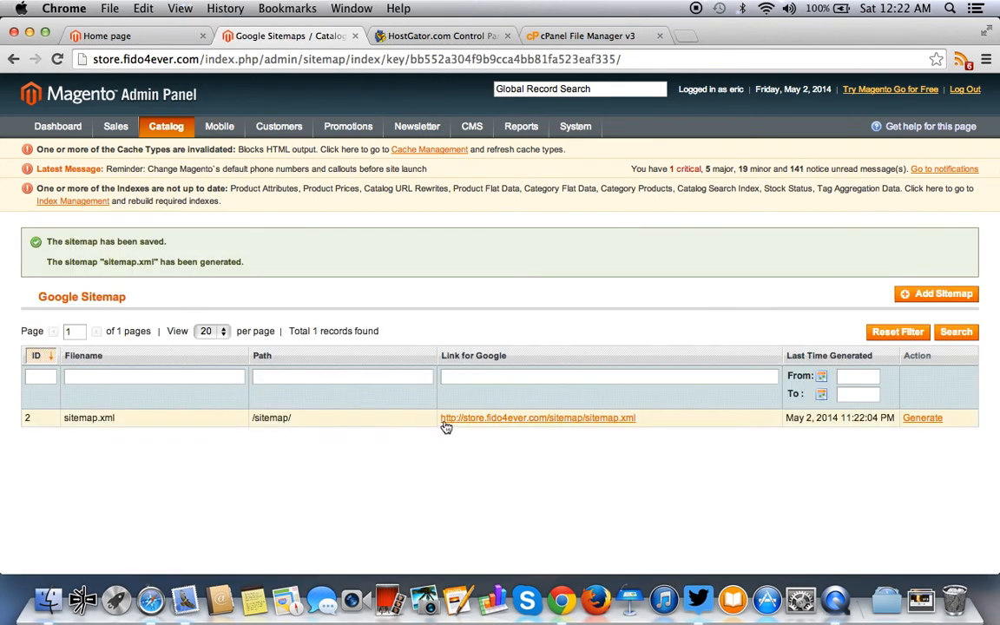
- Open the generated sitemap's Google link, examine the page URLs it lists, and select its web address
{"action": "left_click", "coordinate": [473, 418]}
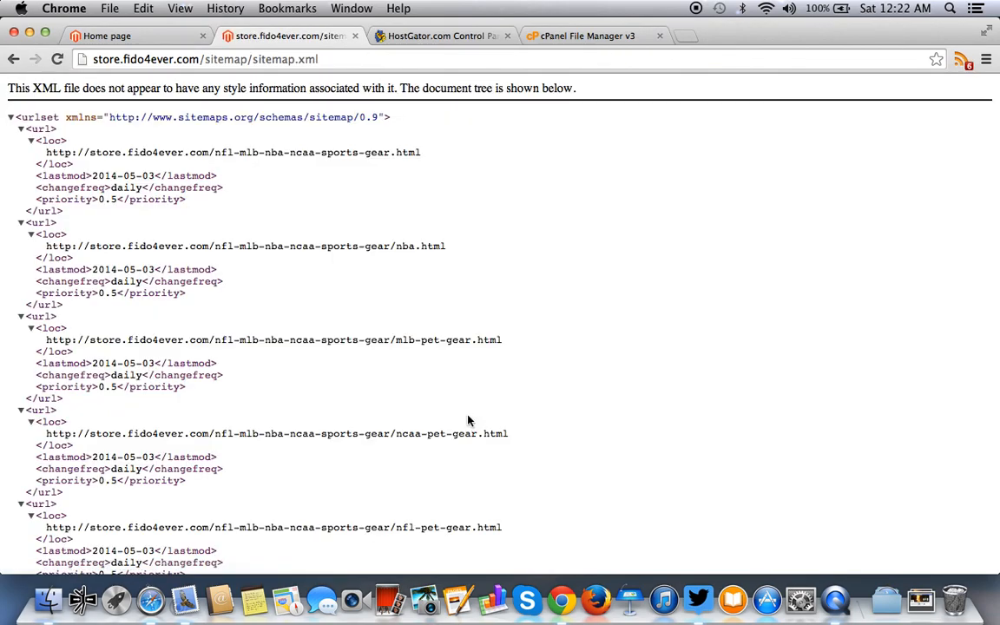
{"action": "scroll", "coordinate": [78, 320], "scroll_direction": "down", "scroll_amount": 20}
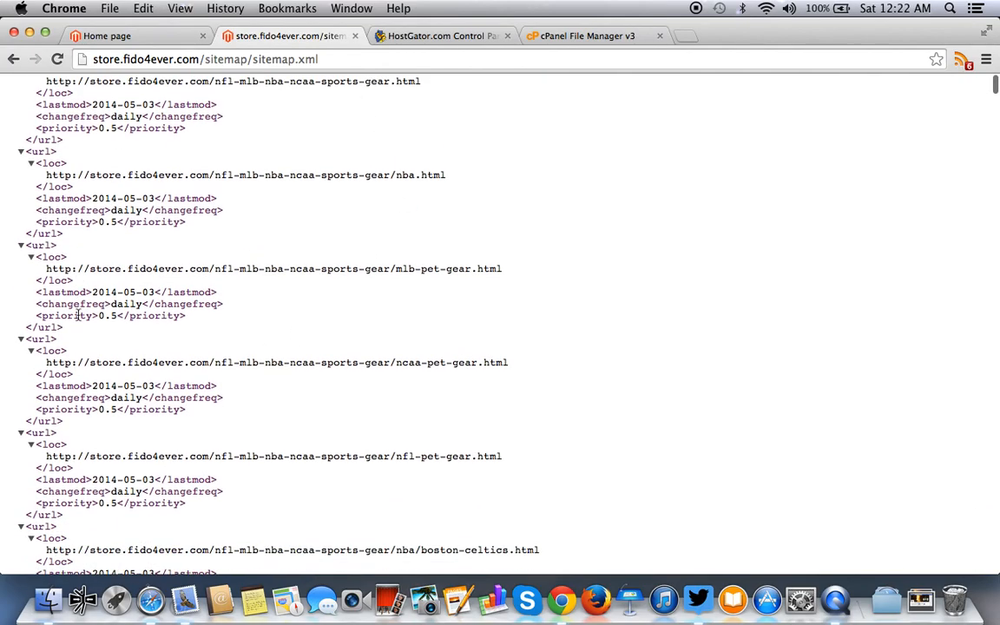
{"action": "scroll", "coordinate": [78, 317], "scroll_direction": "down", "scroll_amount": 20}
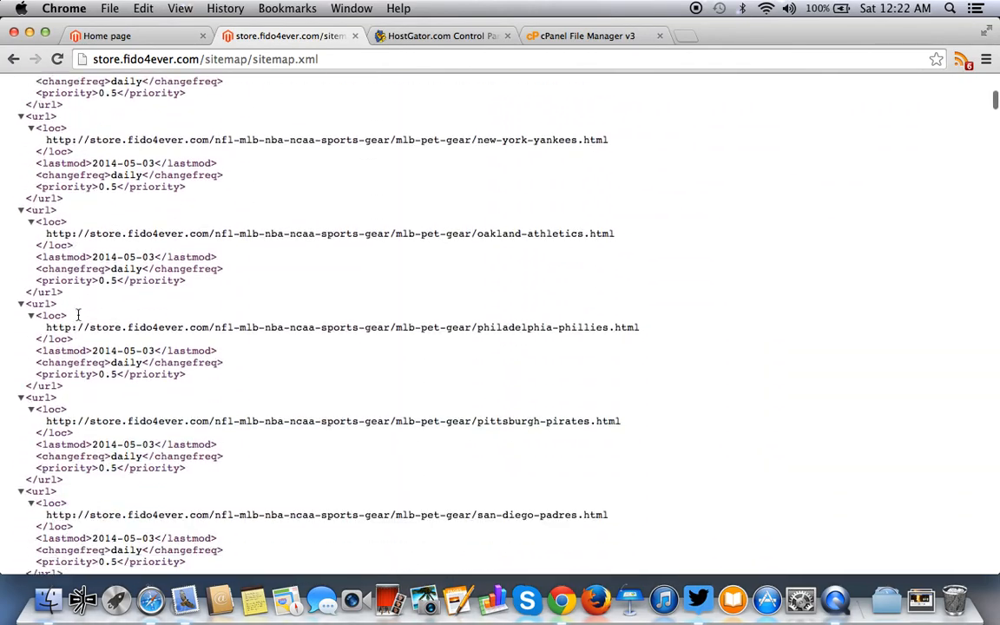
{"action": "scroll", "coordinate": [78, 321], "scroll_direction": "down", "scroll_amount": 20}
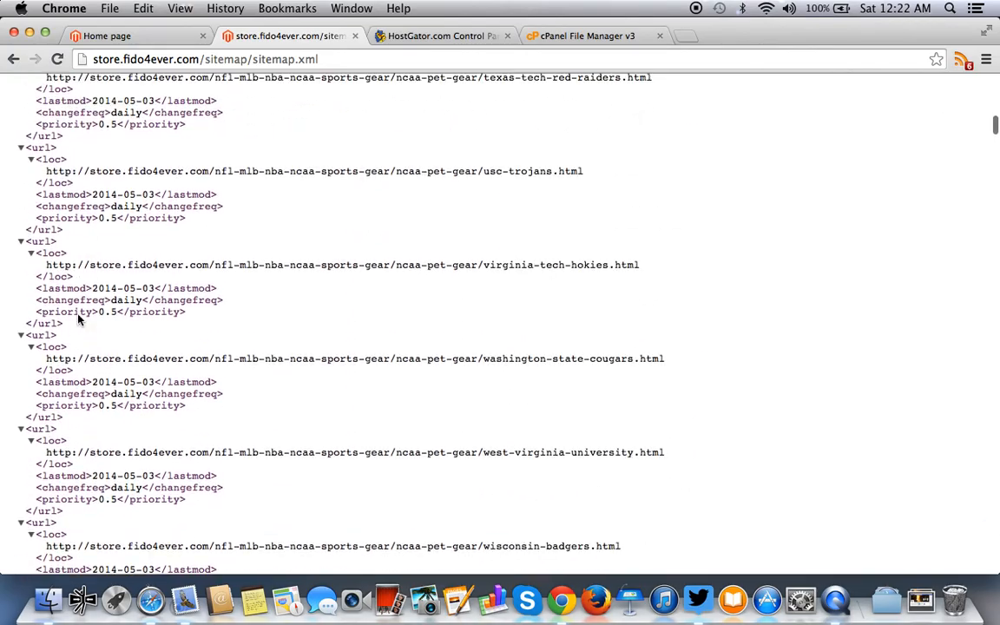
{"action": "scroll", "coordinate": [78, 318], "scroll_direction": "down", "scroll_amount": 20}
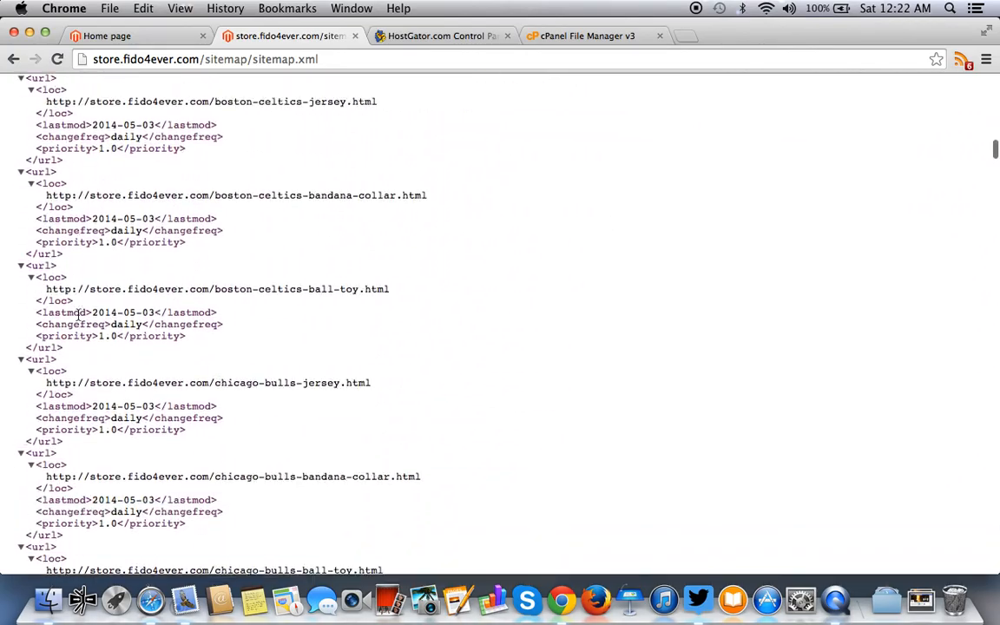
{"action": "scroll", "coordinate": [78, 320], "scroll_direction": "down", "scroll_amount": 20}
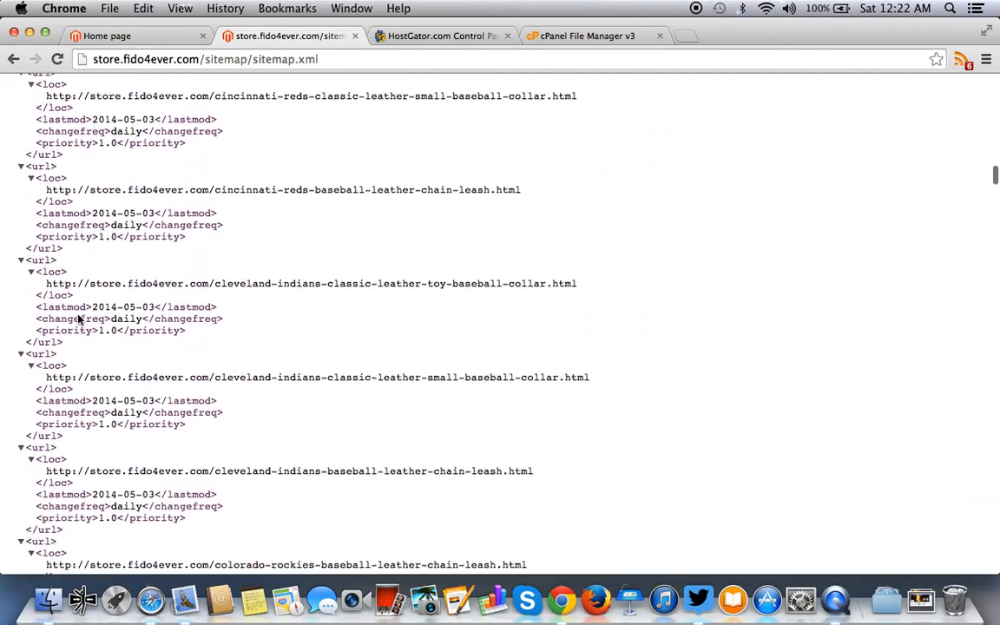
{"action": "scroll", "coordinate": [78, 320], "scroll_direction": "down", "scroll_amount": 5}
{"action": "scroll", "coordinate": [79, 320], "scroll_direction": "up", "scroll_amount": 20}
{"action": "scroll", "coordinate": [78, 320], "scroll_direction": "up", "scroll_amount": 20}
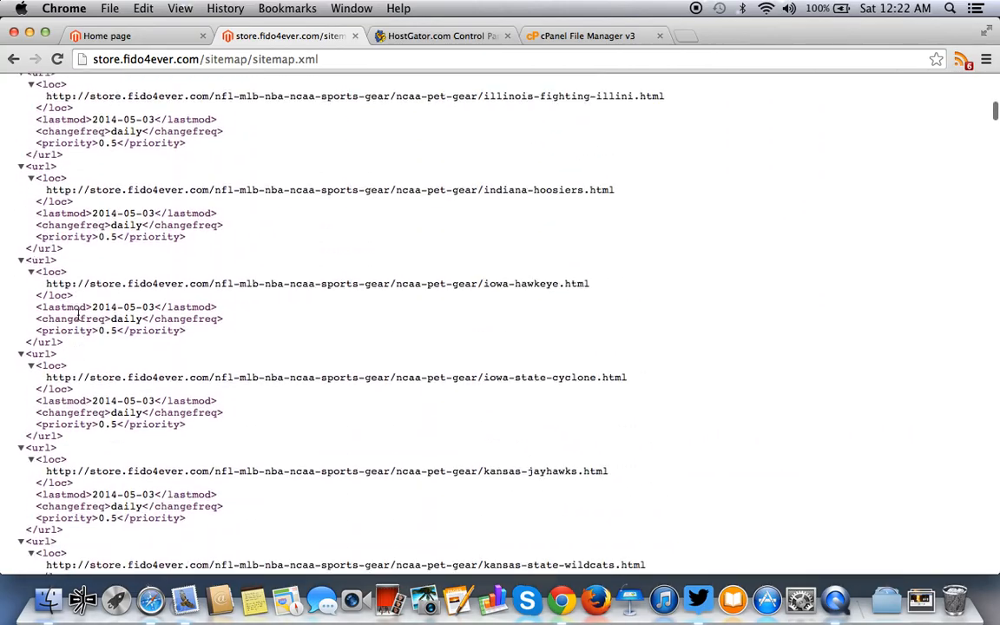
{"action": "scroll", "coordinate": [78, 321], "scroll_direction": "up", "scroll_amount": 20}
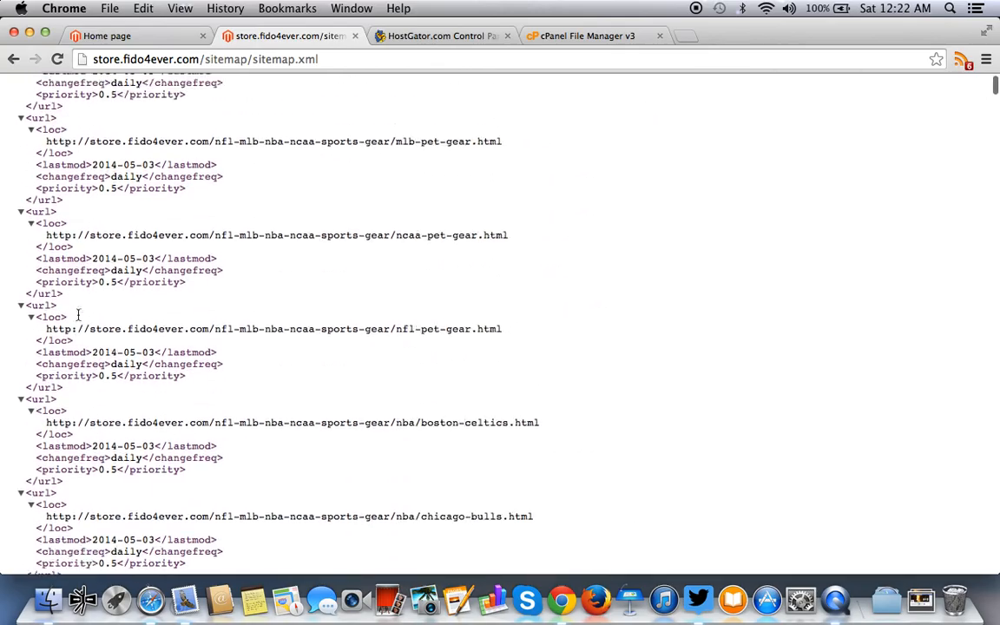
{"action": "scroll", "coordinate": [78, 317], "scroll_direction": "down", "scroll_amount": 3}
{"action": "scroll", "coordinate": [78, 316], "scroll_direction": "down", "scroll_amount": 20}
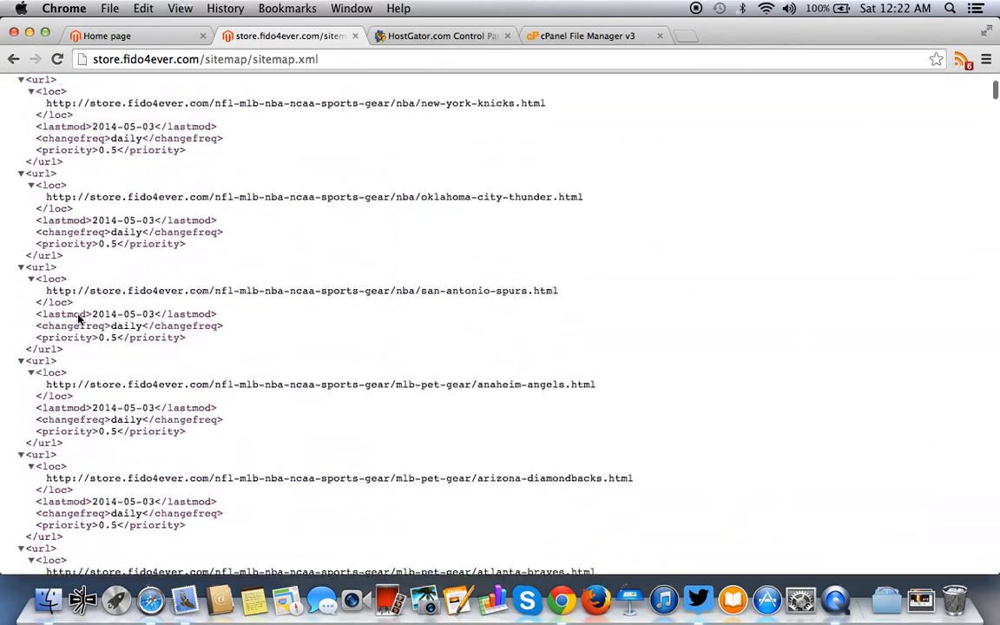
{"action": "scroll", "coordinate": [78, 315], "scroll_direction": "down", "scroll_amount": 10}
{"action": "scroll", "coordinate": [79, 315], "scroll_direction": "up", "scroll_amount": 20}
{"action": "scroll", "coordinate": [78, 315], "scroll_direction": "up", "scroll_amount": 10}
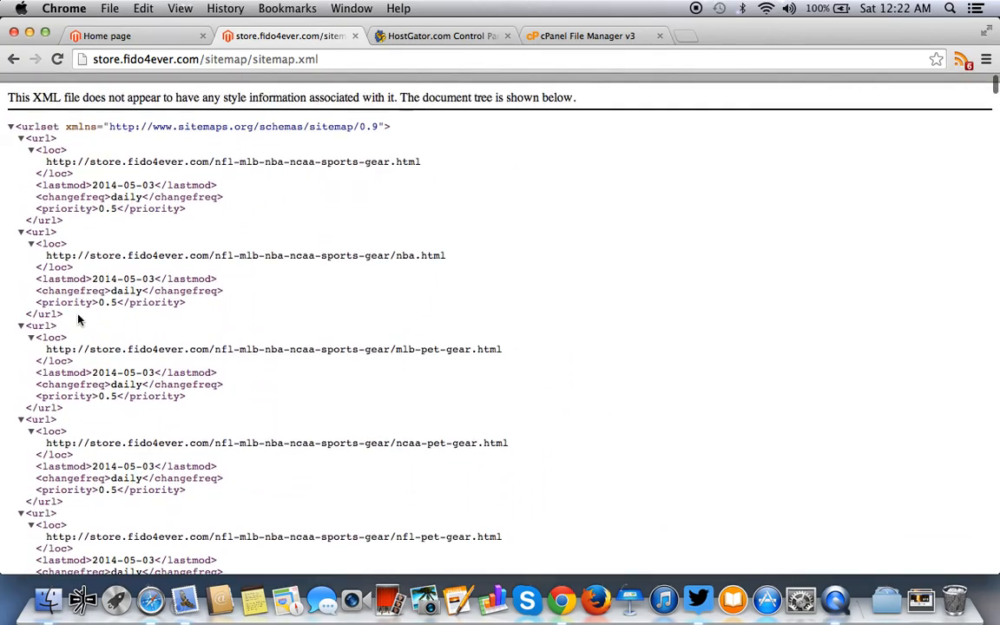
{"action": "scroll", "coordinate": [248, 336], "scroll_direction": "down", "scroll_amount": 12}
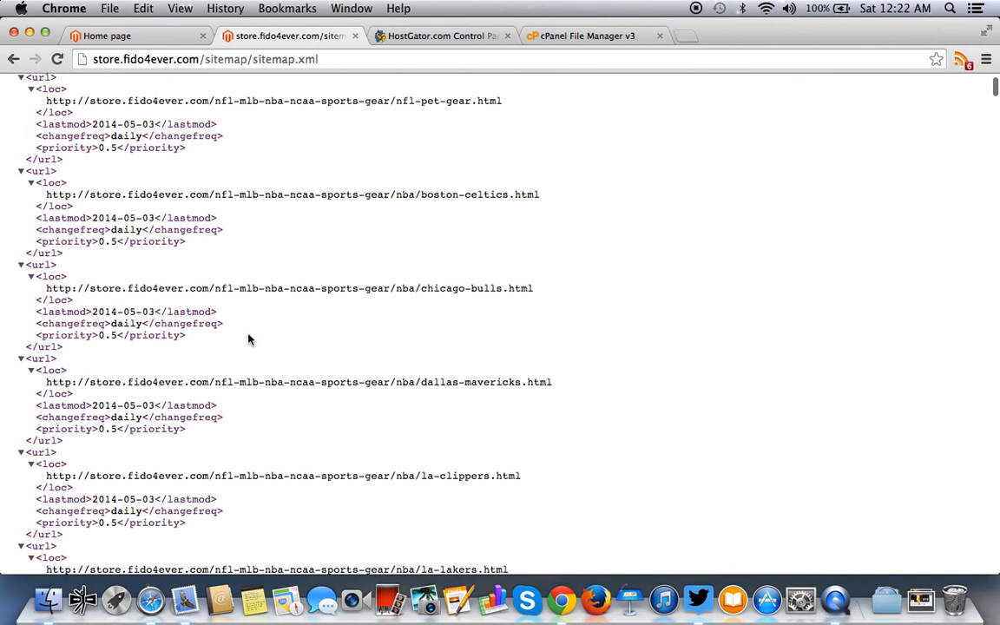
{"action": "scroll", "coordinate": [248, 337], "scroll_direction": "up", "scroll_amount": 12}
{"action": "scroll", "coordinate": [243, 313], "scroll_direction": "up", "scroll_amount": 3}
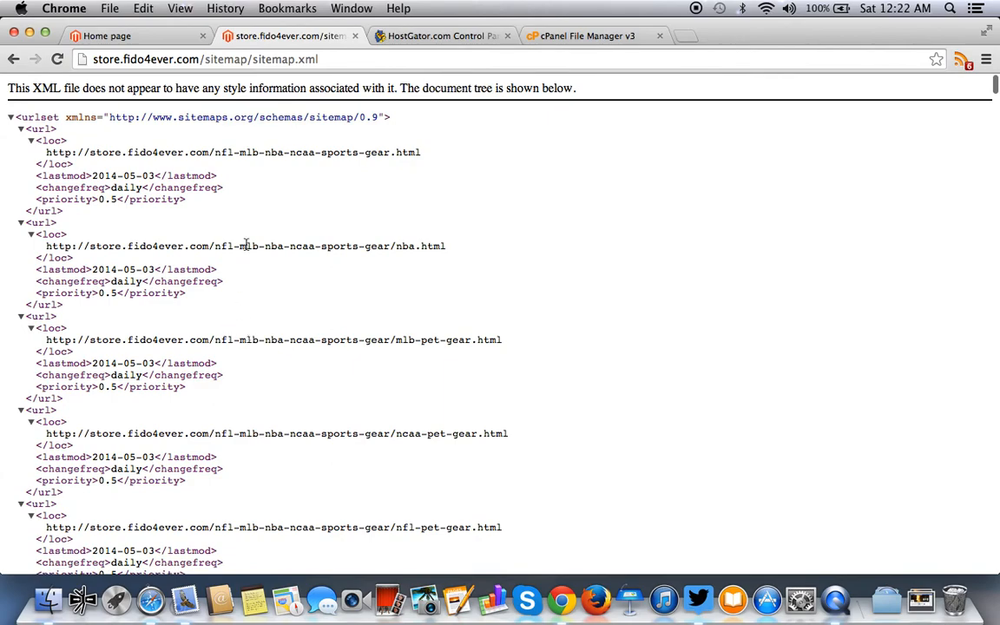
{"action": "left_click", "coordinate": [270, 59]}
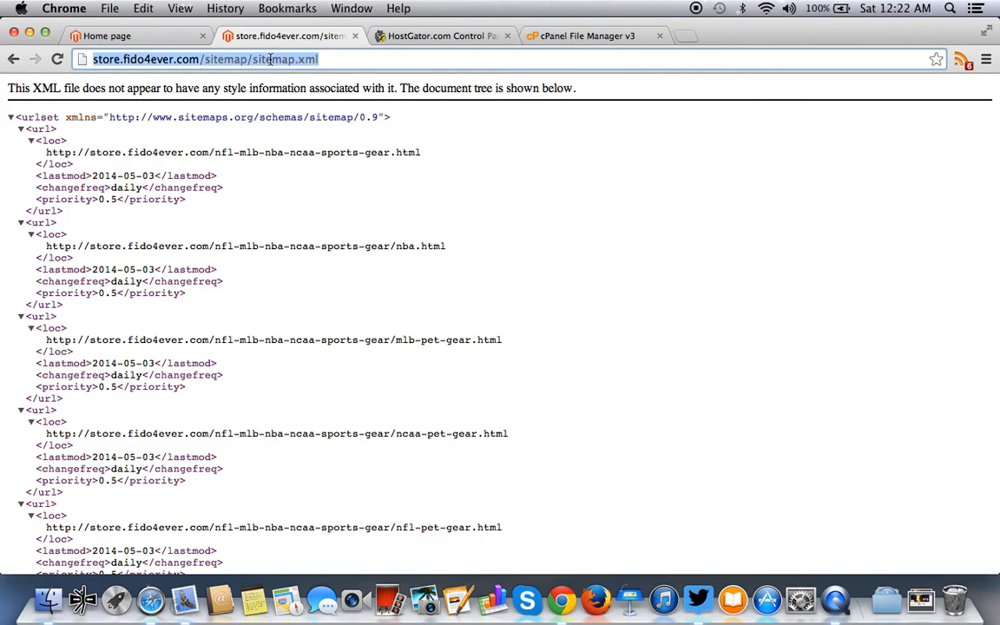
{"action": "left_click", "coordinate": [686, 36]}
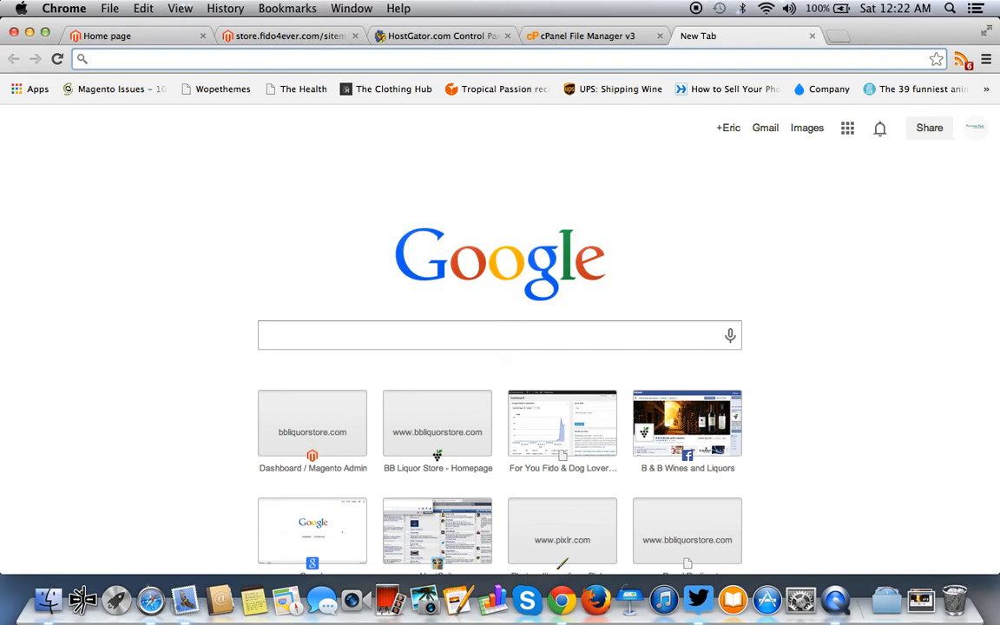
{"action": "type", "text": "web"}
{"action": "key", "text": "Return"}
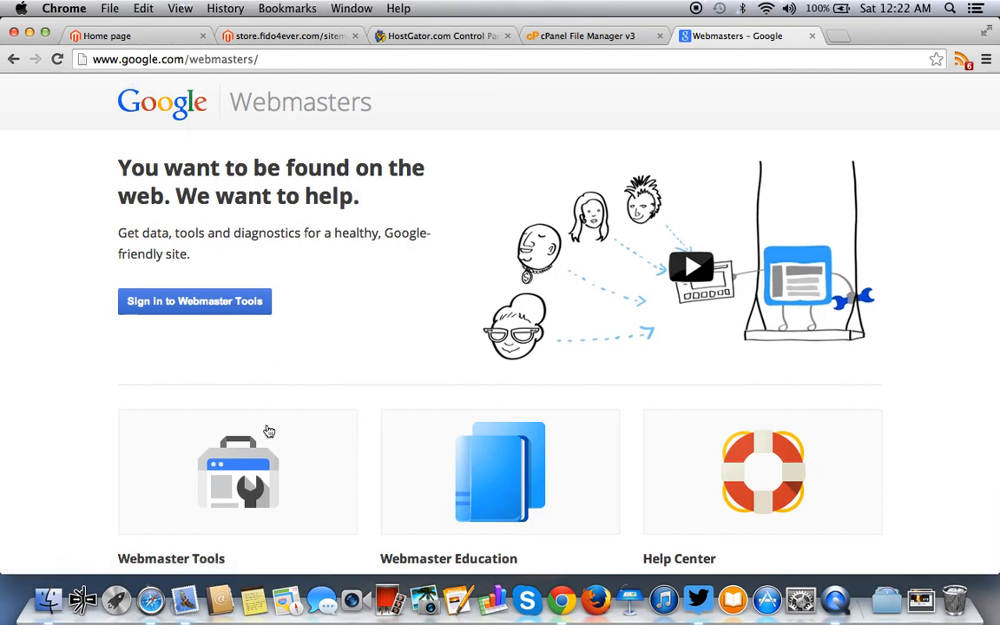
{"action": "left_click", "coordinate": [213, 308]}
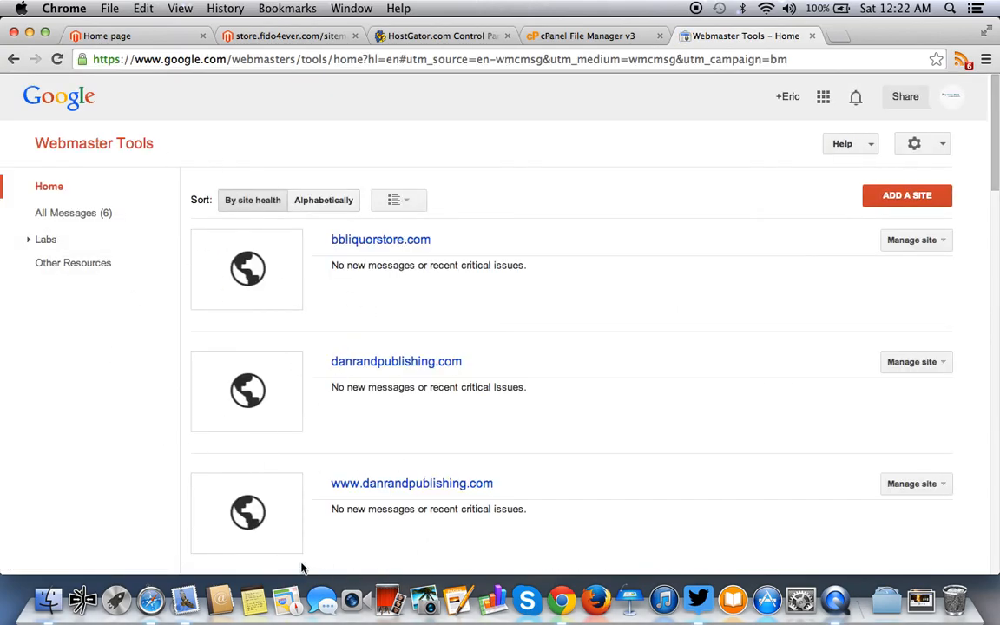
- Add the site store.fido4ever.com to Webmaster Tools and continue to its ownership verification
{"action": "left_click", "coordinate": [893, 197]}
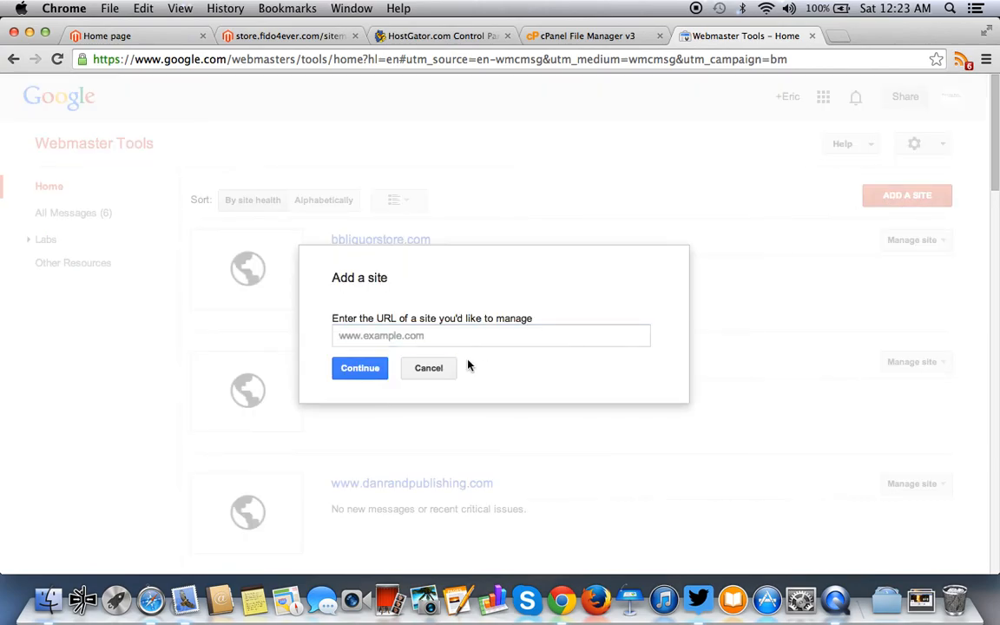
{"action": "left_click", "coordinate": [429, 337]}
{"action": "type", "text": "store.fi"}
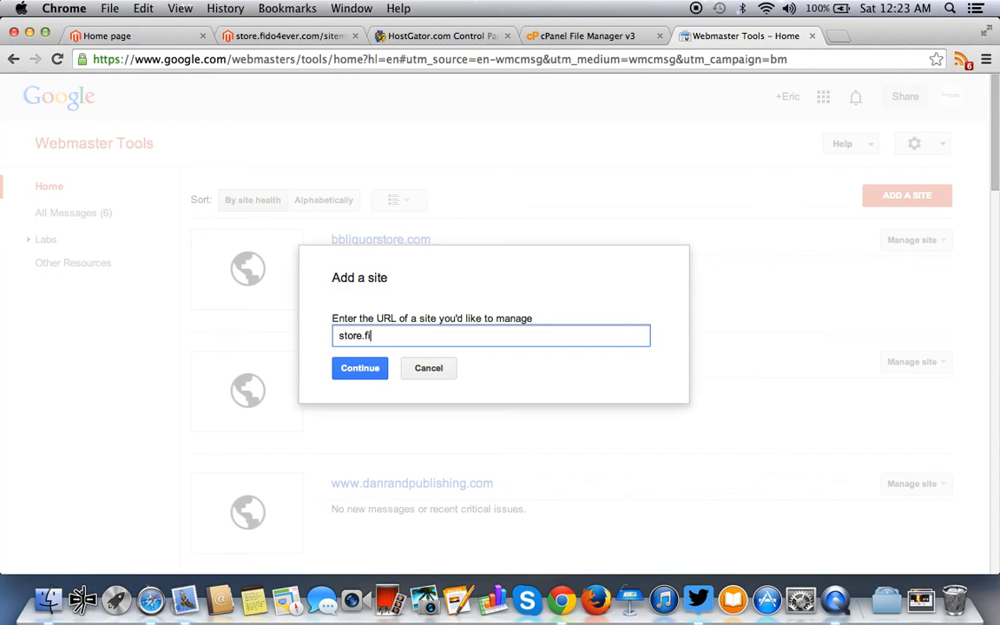
{"action": "type", "text": "do4ever.com"}
{"action": "left_click", "coordinate": [363, 372]}
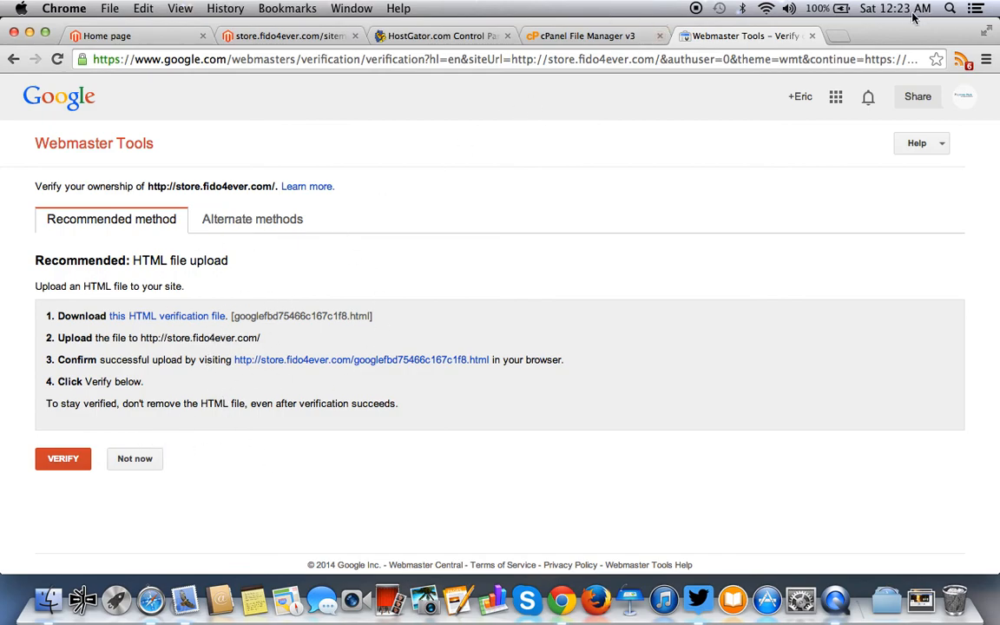
- Try to verify the site's ownership, and download the HTML verification file to the desktop
{"action": "left_click_drag", "start_coordinate": [906, 32], "coordinate": [943, 32]}
{"action": "left_click", "coordinate": [109, 462]}
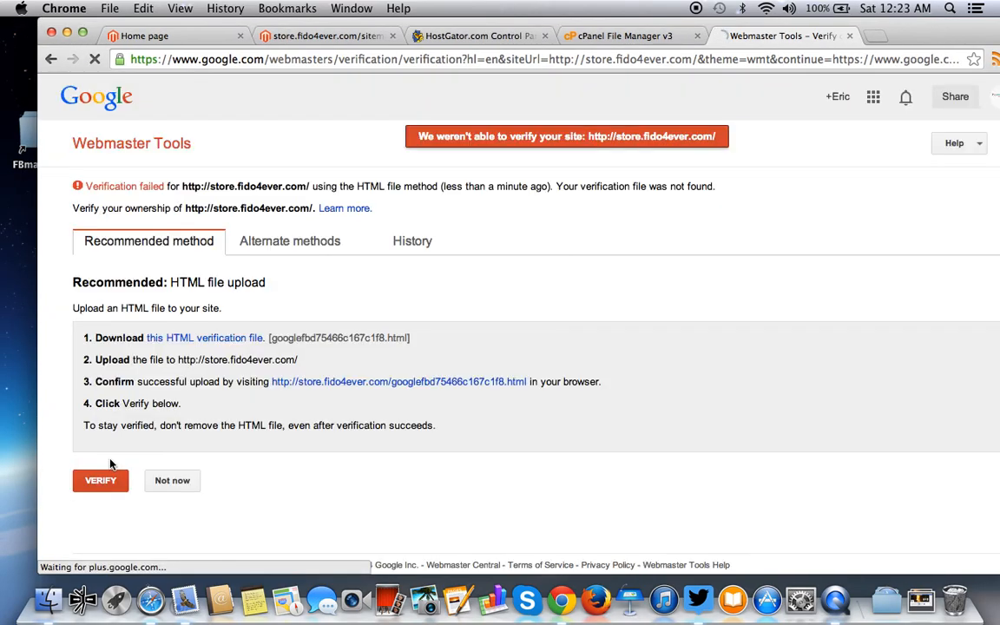
{"action": "left_click", "coordinate": [198, 341]}
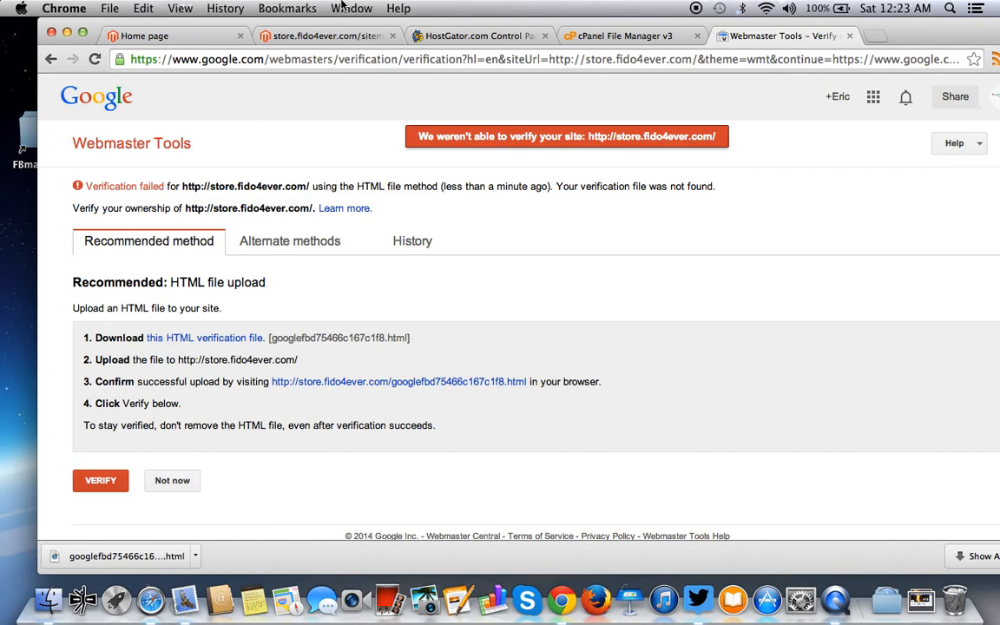
{"action": "left_click_drag", "start_coordinate": [227, 26], "coordinate": [329, 9]}
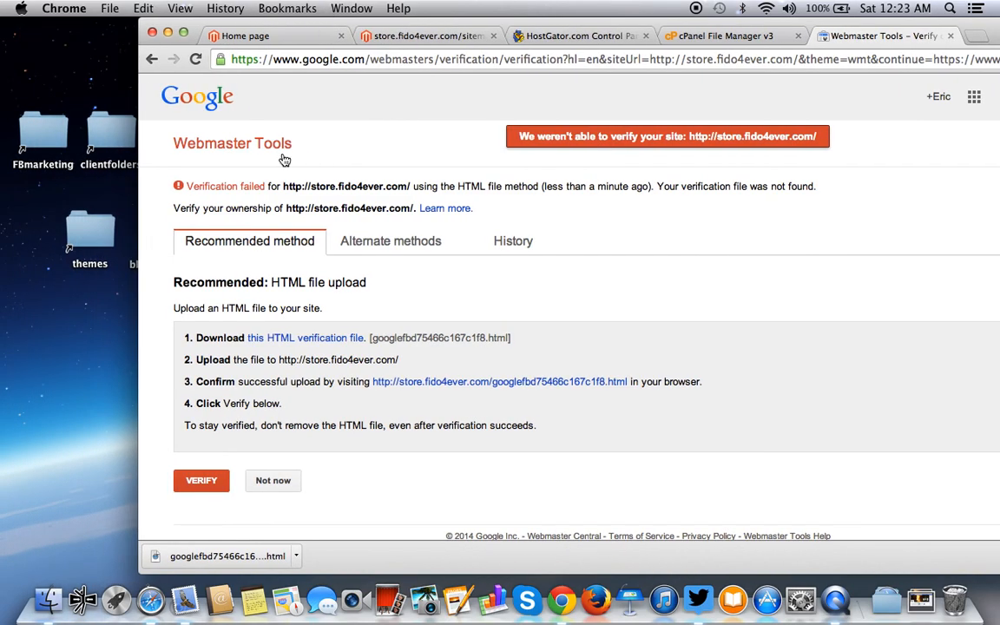
{"action": "left_click_drag", "start_coordinate": [195, 557], "coordinate": [110, 545]}
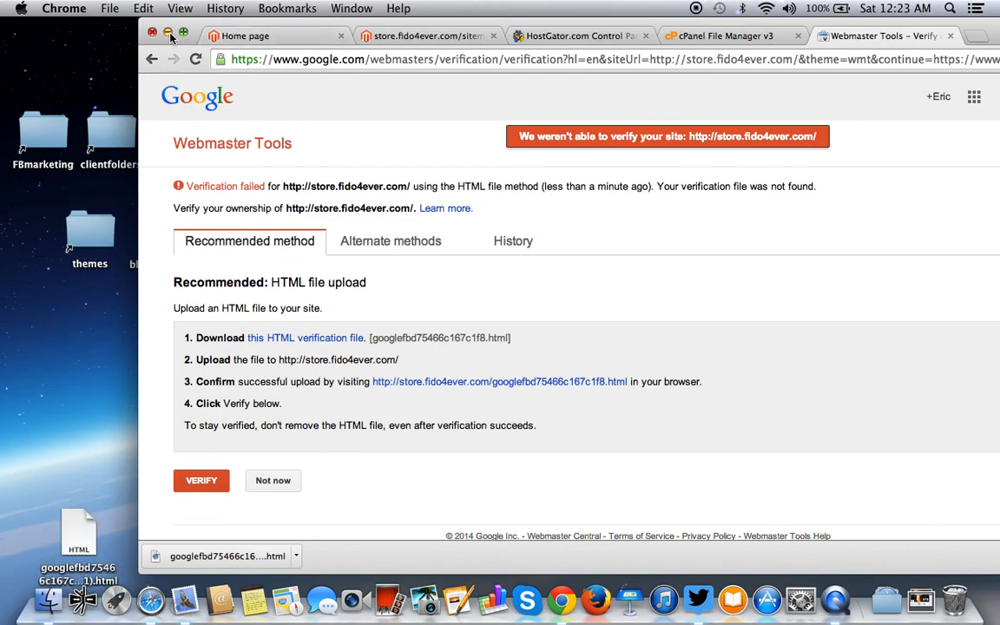
- Open the name of the verification file marked (1) on the desktop for editing, and move the file to the Trash
{"action": "left_click_drag", "start_coordinate": [78, 532], "coordinate": [61, 401]}
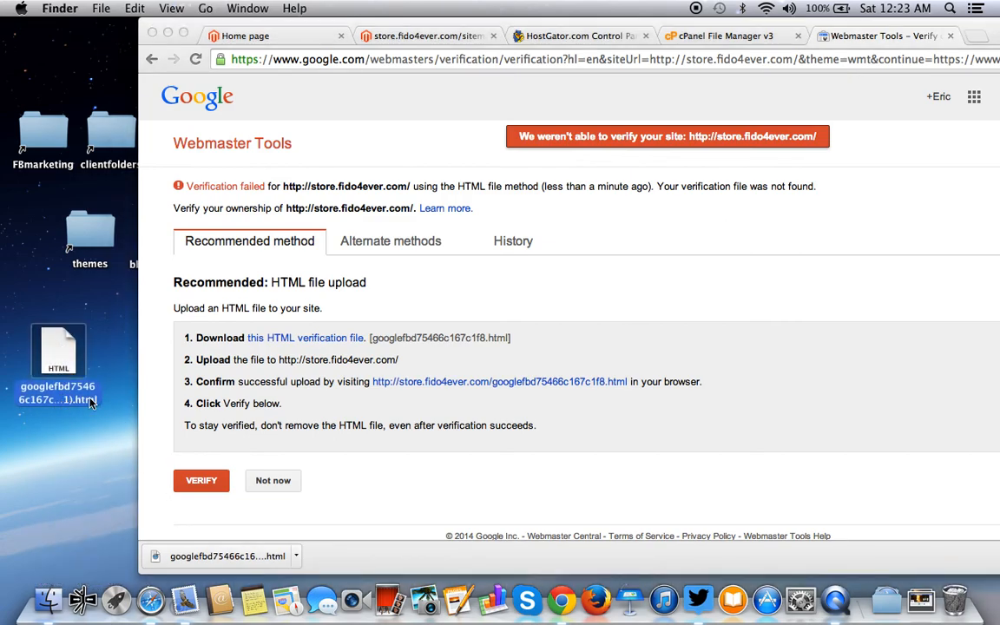
{"action": "left_click", "coordinate": [87, 400]}
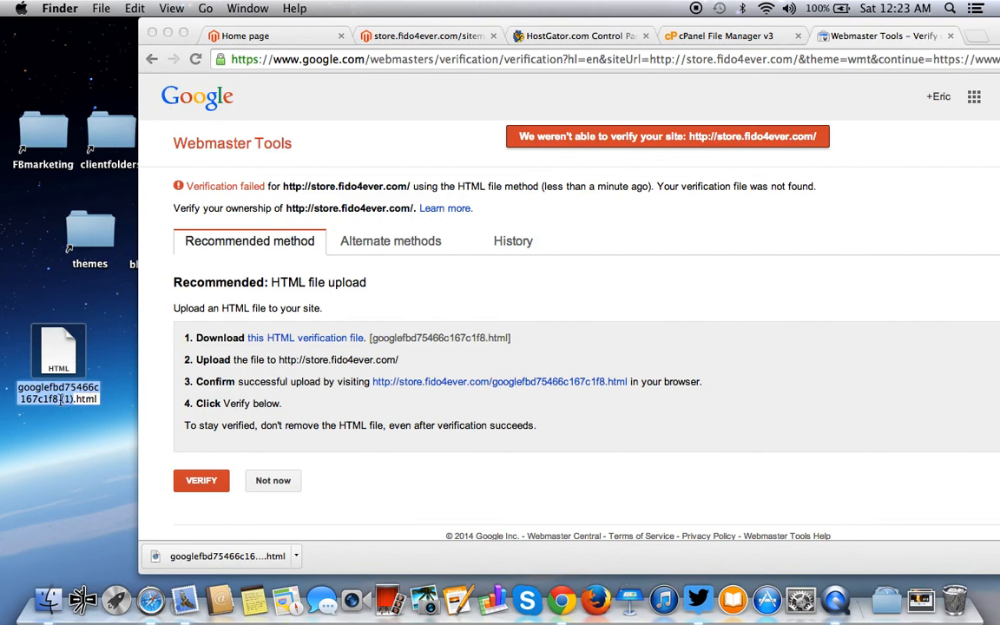
{"action": "left_click", "coordinate": [59, 387]}
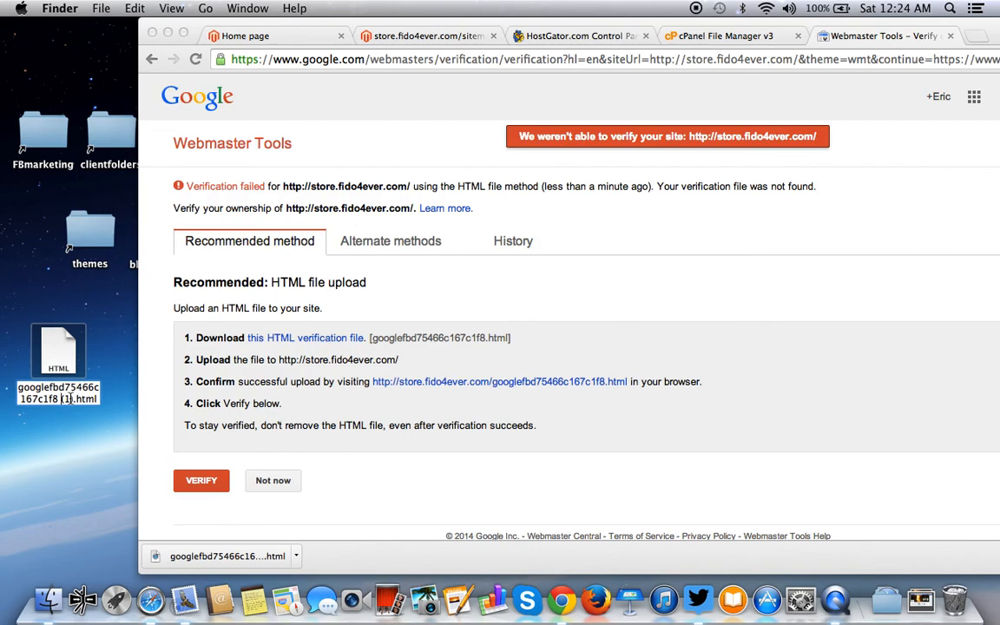
{"action": "left_click", "coordinate": [59, 369]}
{"action": "left_click_drag", "start_coordinate": [58, 355], "coordinate": [963, 610]}
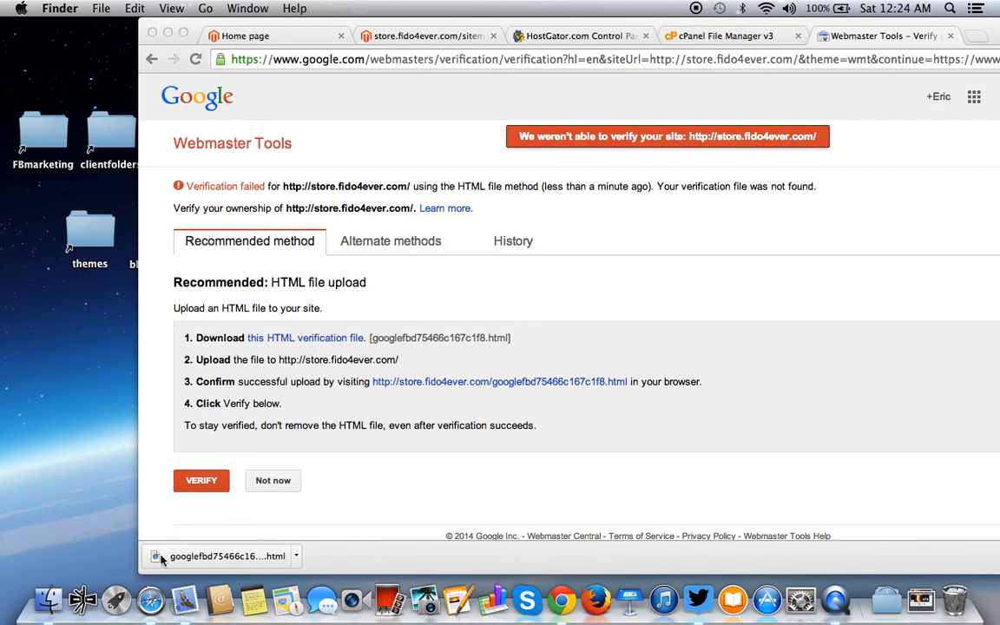
- Search the Mac with Finder for the earlier download of the Google verification file and move it to the Trash
{"action": "left_click", "coordinate": [45, 597]}
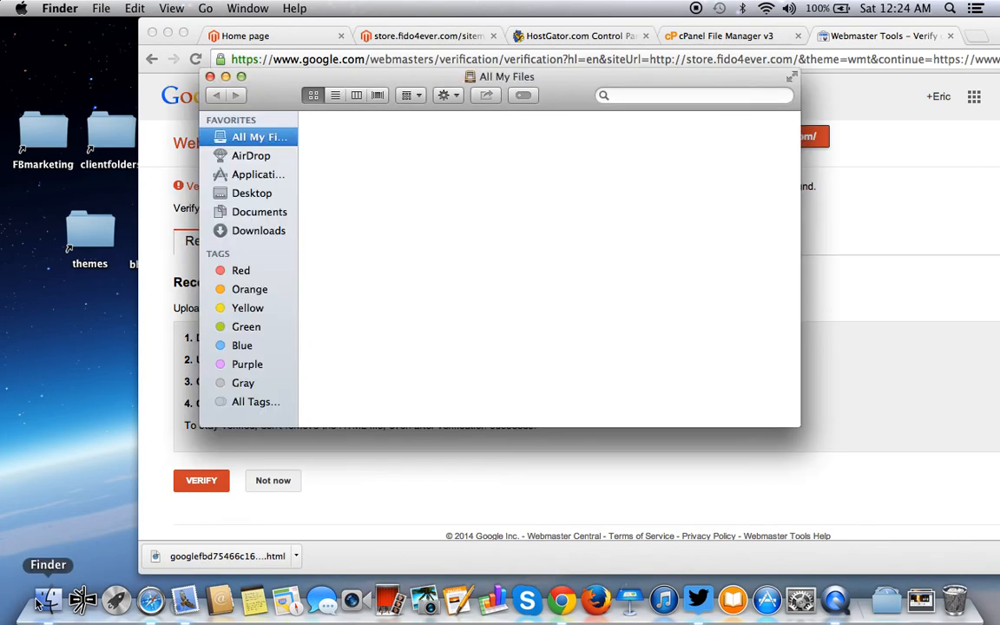
{"action": "left_click", "coordinate": [257, 230]}
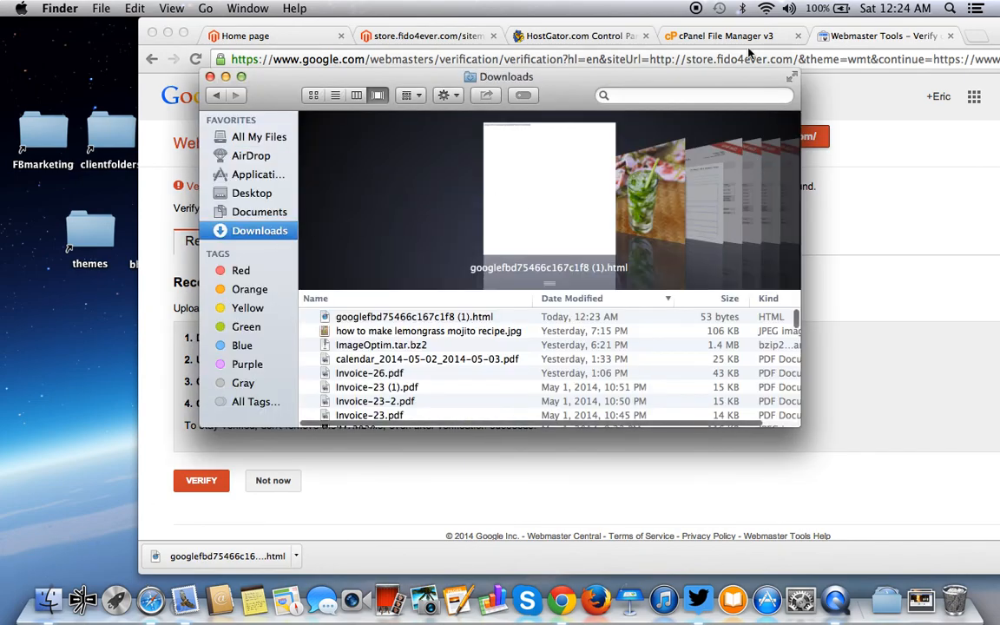
{"action": "left_click", "coordinate": [658, 96]}
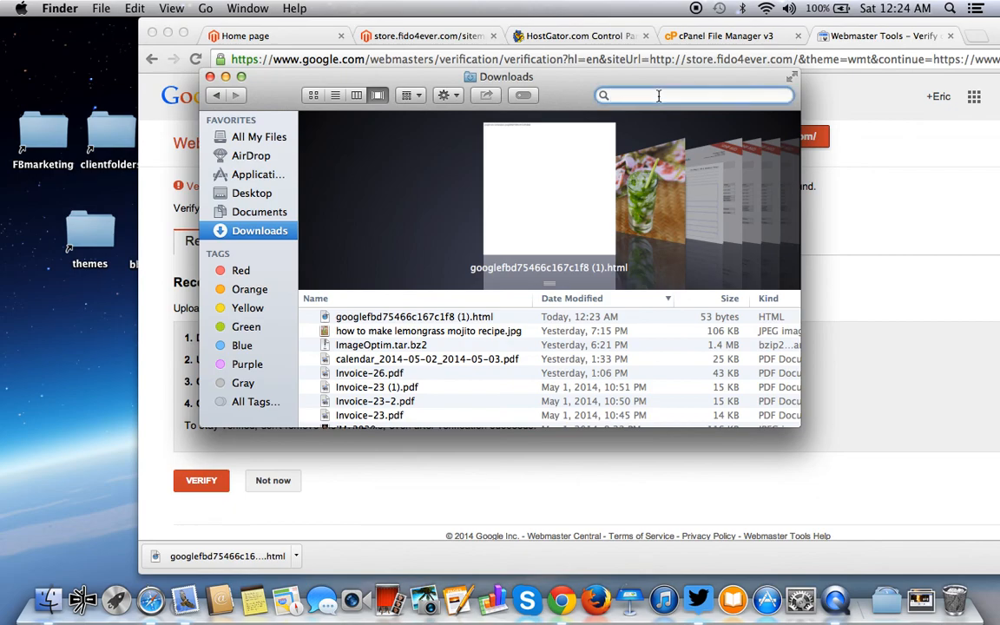
{"action": "type", "text": "goo"}
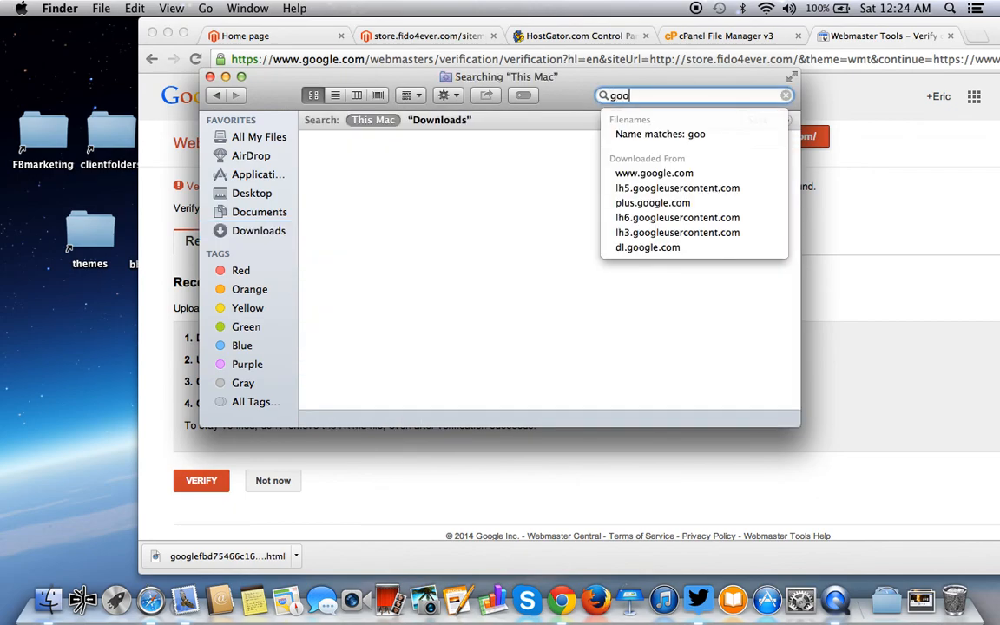
{"action": "type", "text": "glefbd"}
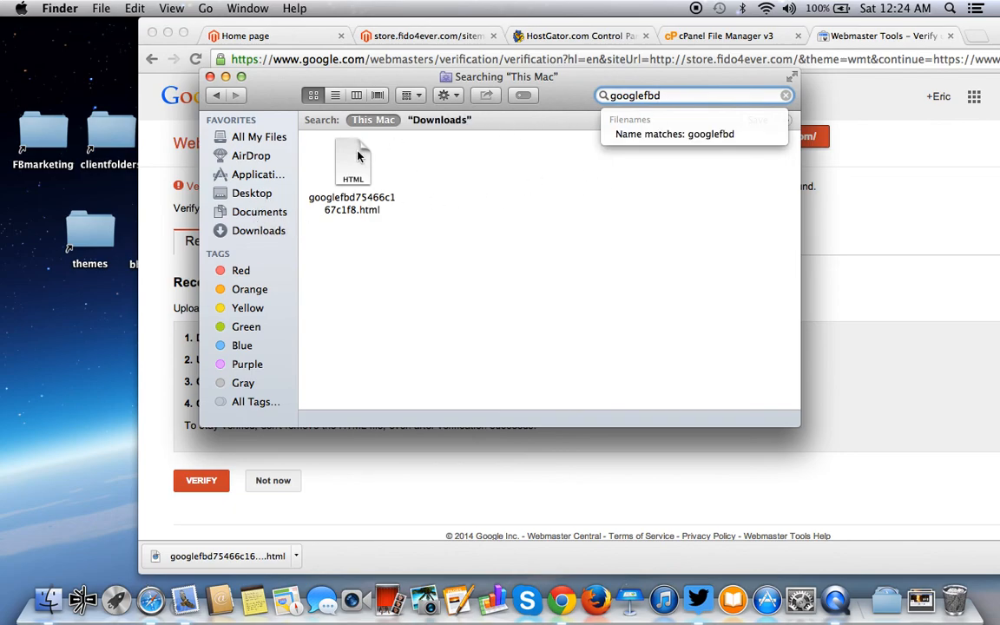
{"action": "left_click", "coordinate": [371, 211]}
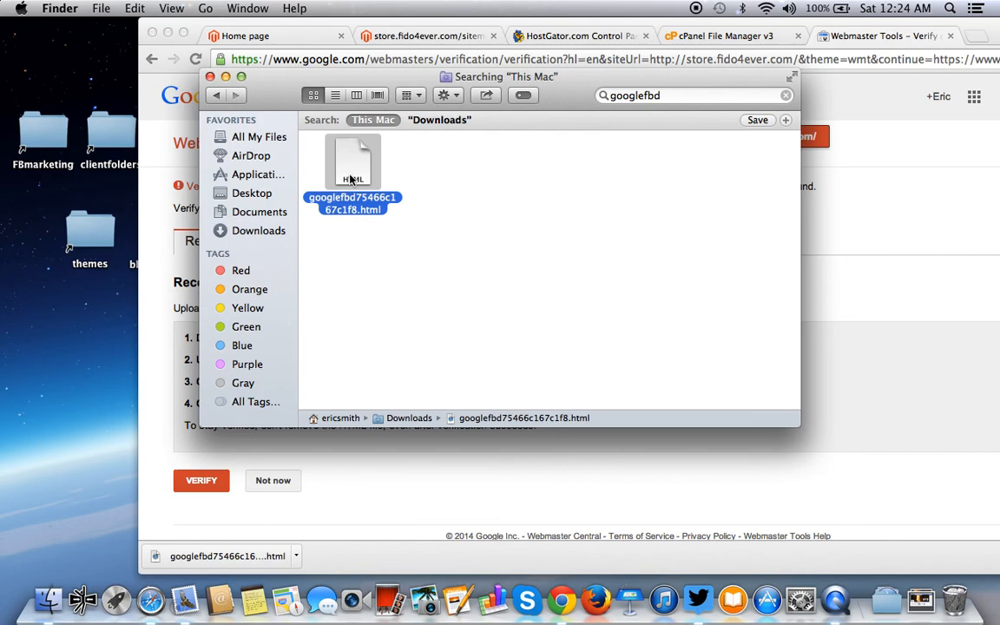
{"action": "right_click", "coordinate": [350, 183]}
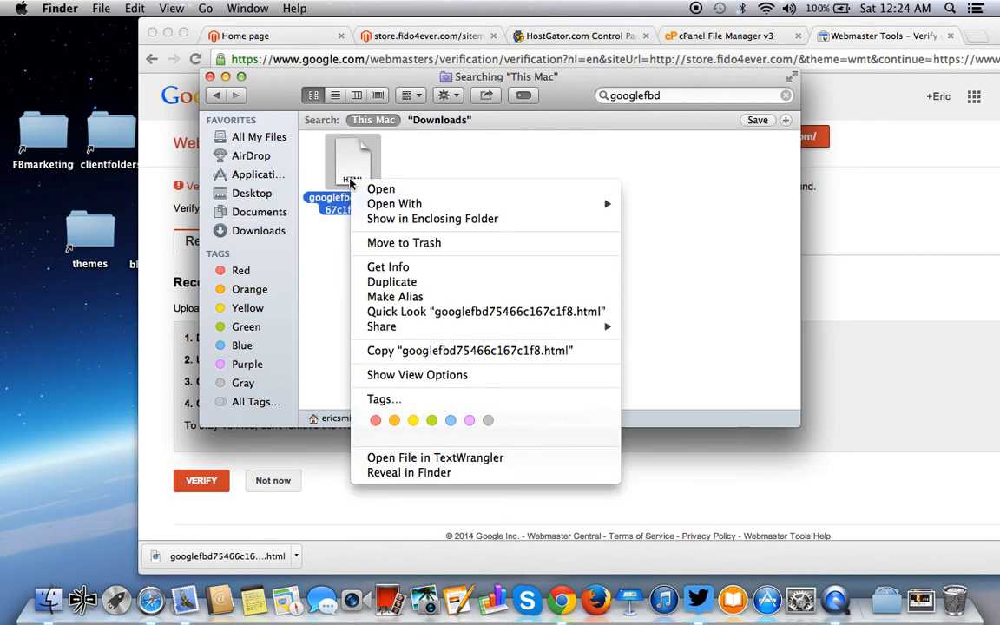
{"action": "left_click", "coordinate": [343, 174]}
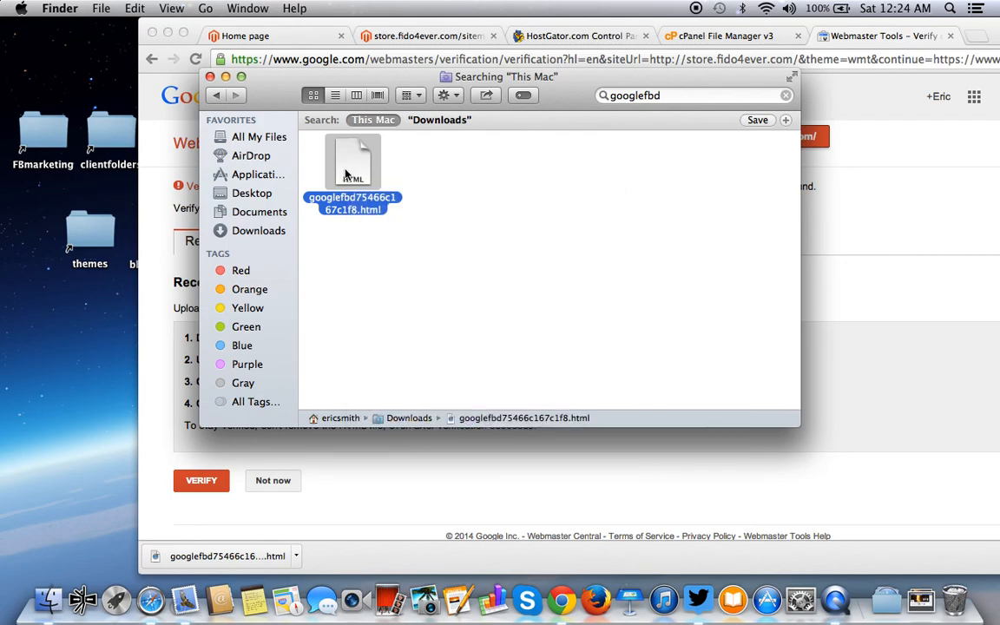
{"action": "right_click", "coordinate": [351, 201]}
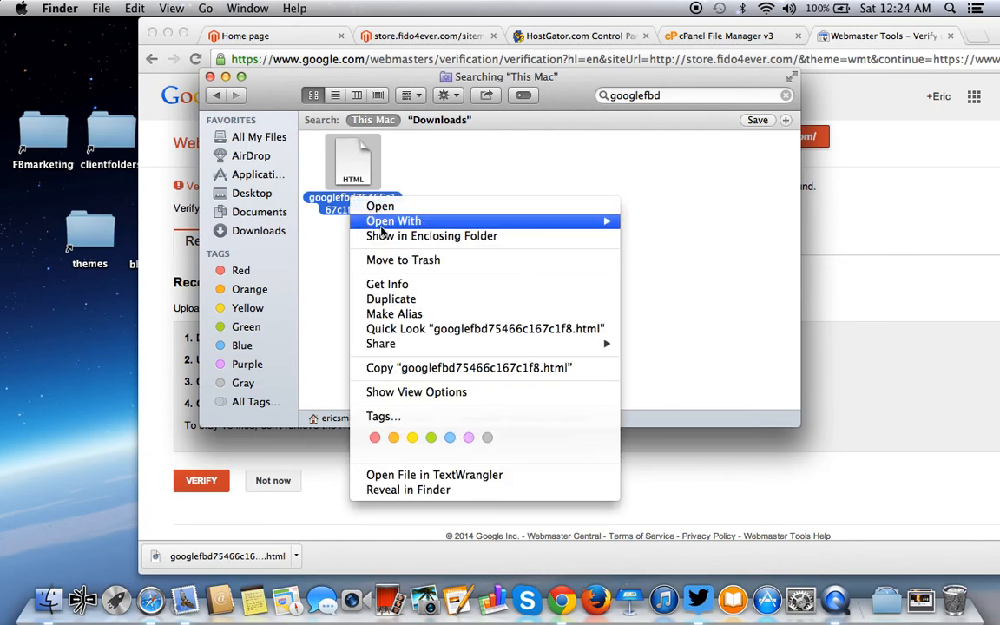
{"action": "left_click", "coordinate": [420, 261]}
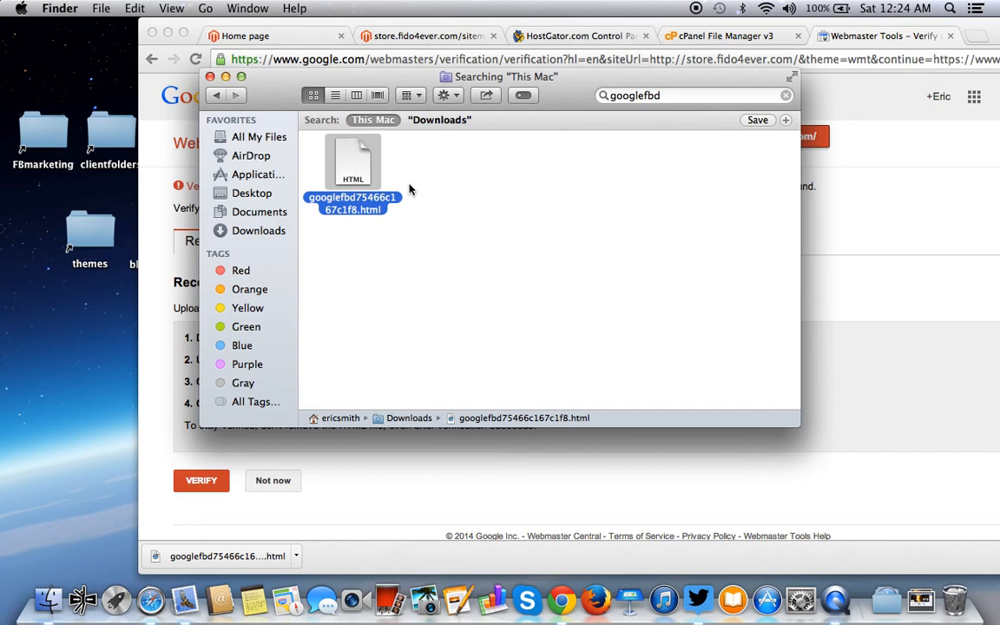
{"action": "left_click", "coordinate": [210, 77]}
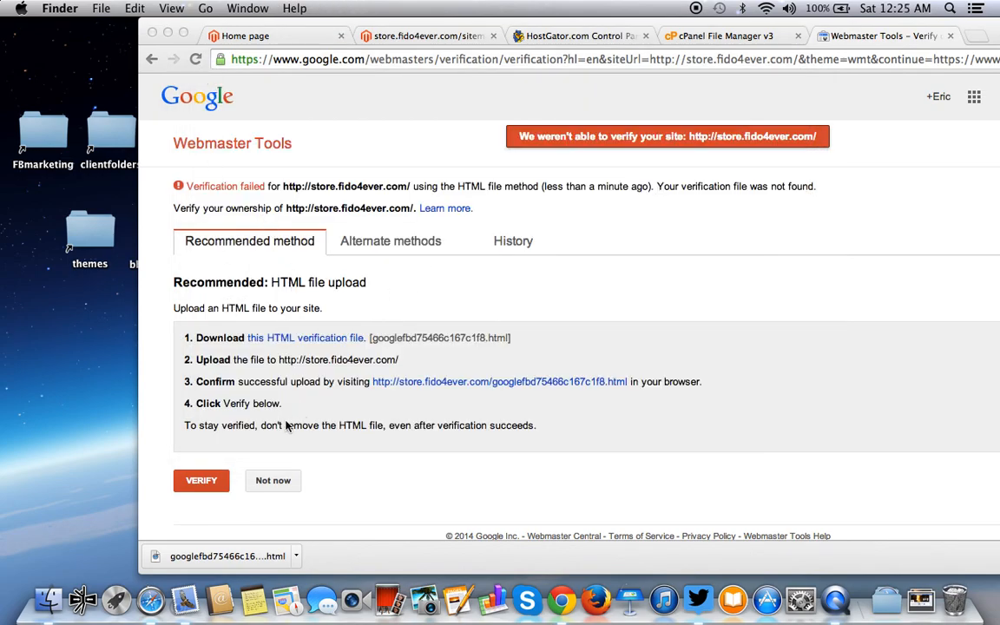
- Download the HTML verification file again from Webmaster Tools and place it on the open area of the desktop
{"action": "left_click", "coordinate": [464, 436]}
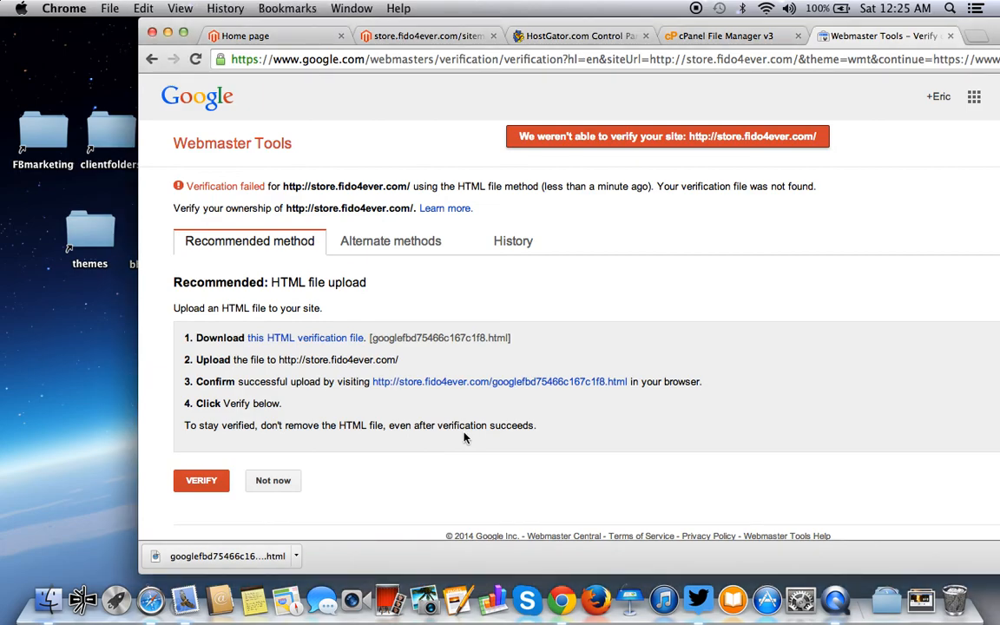
{"action": "left_click", "coordinate": [337, 339]}
{"action": "left_click_drag", "start_coordinate": [217, 557], "coordinate": [101, 477]}
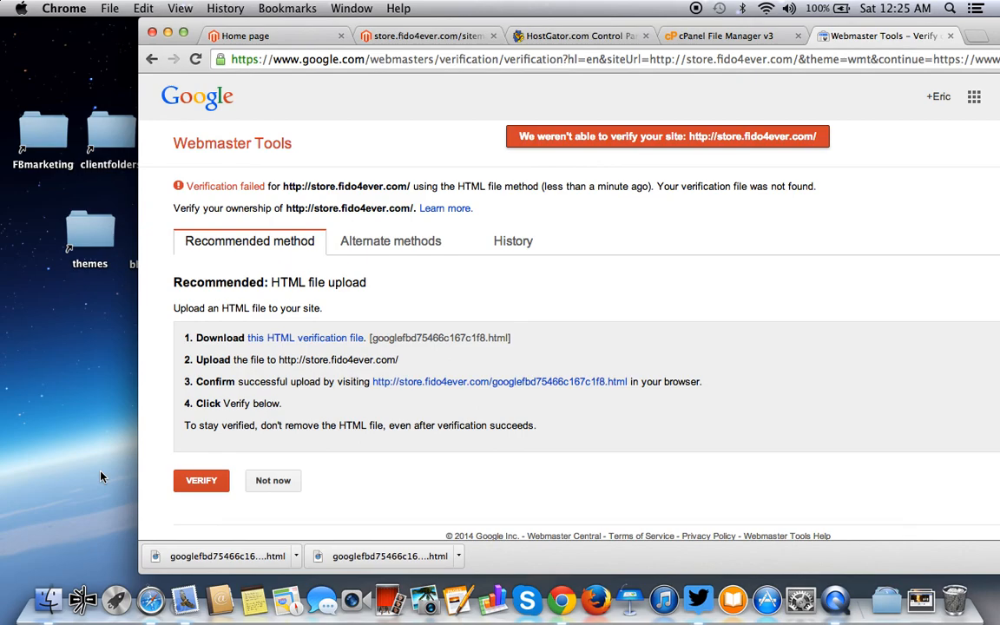
{"action": "left_click", "coordinate": [183, 32]}
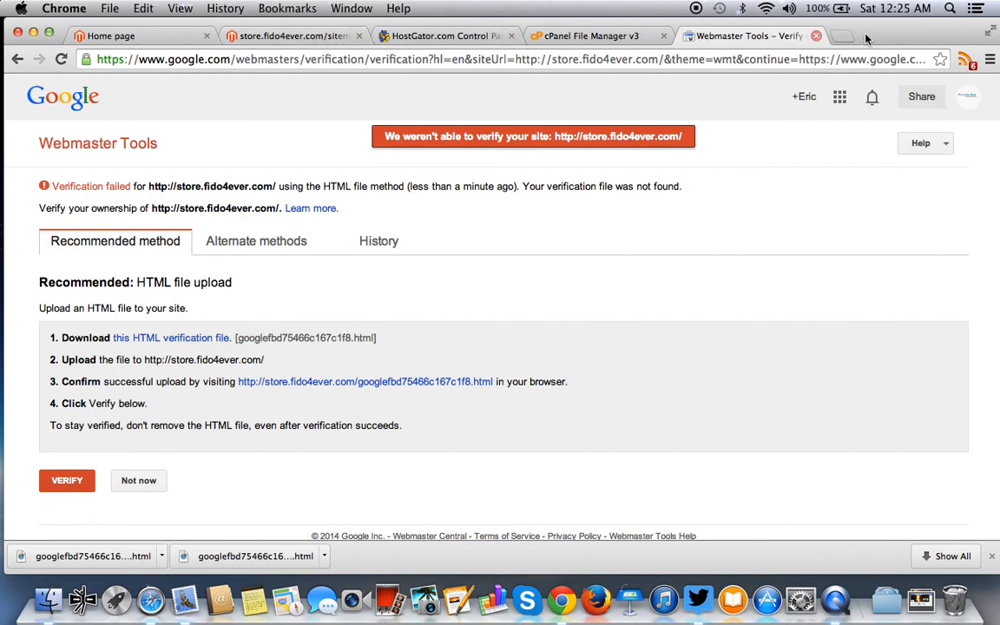
{"action": "left_click_drag", "start_coordinate": [942, 35], "coordinate": [585, 116]}
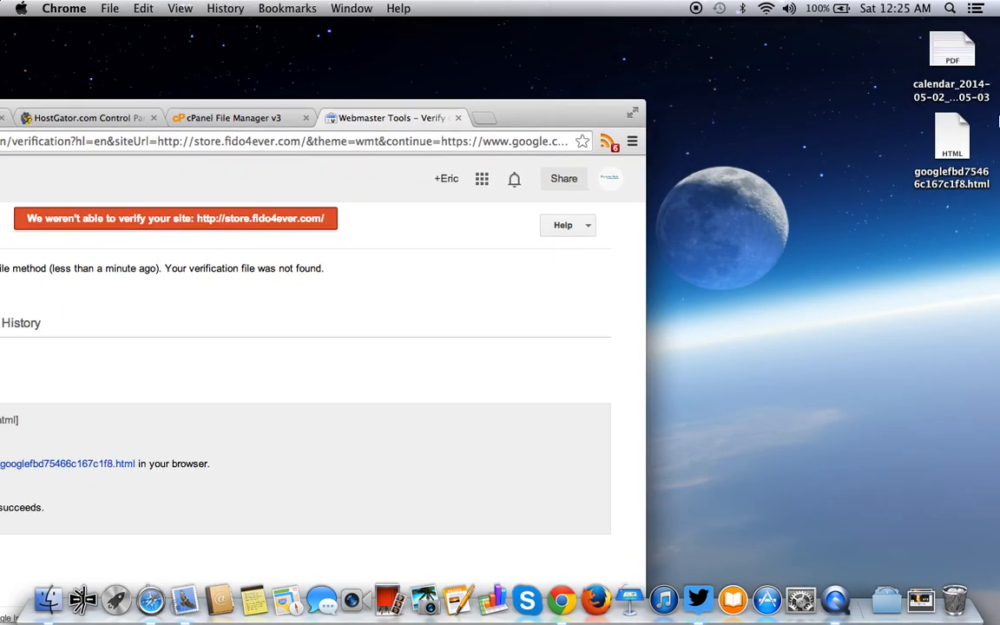
{"action": "left_click_drag", "start_coordinate": [959, 170], "coordinate": [881, 296]}
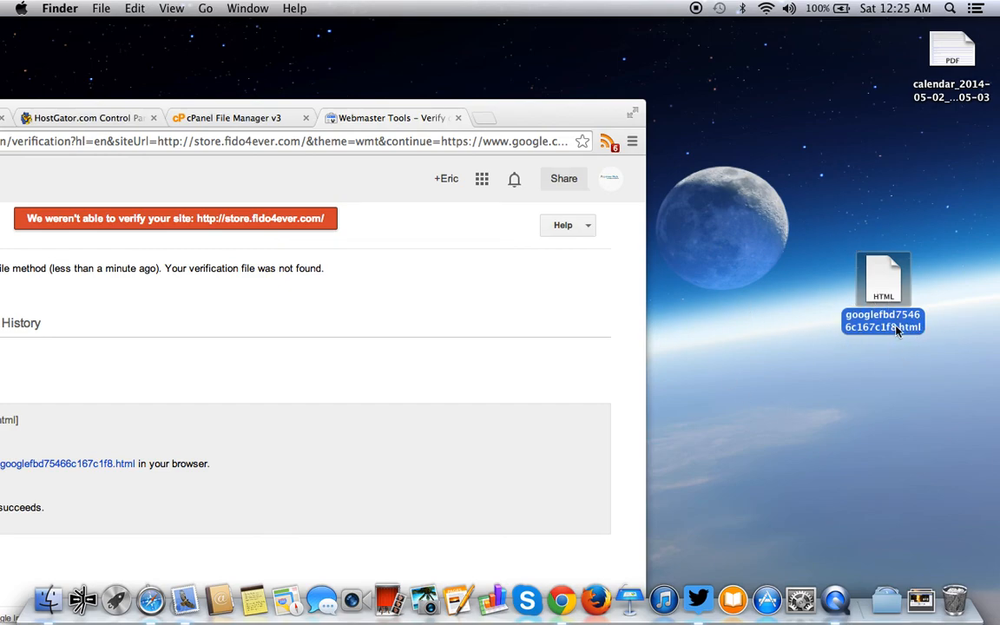
{"action": "double_click", "coordinate": [532, 116]}
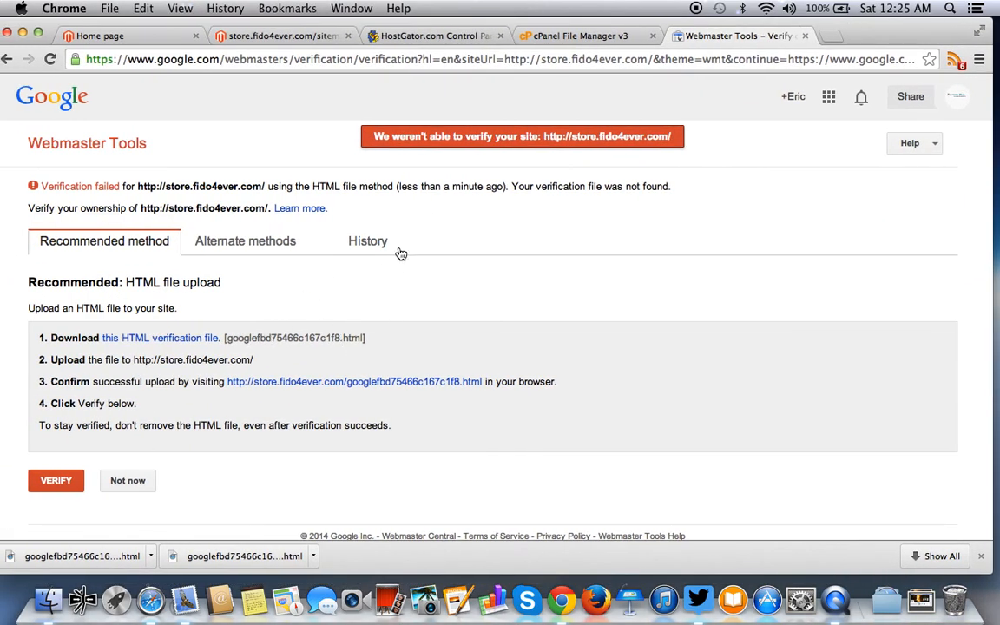
- In the cPanel File Manager, upload the HTML verification file without the (1) suffix from Downloads to public_html/store
{"action": "left_click", "coordinate": [535, 37]}
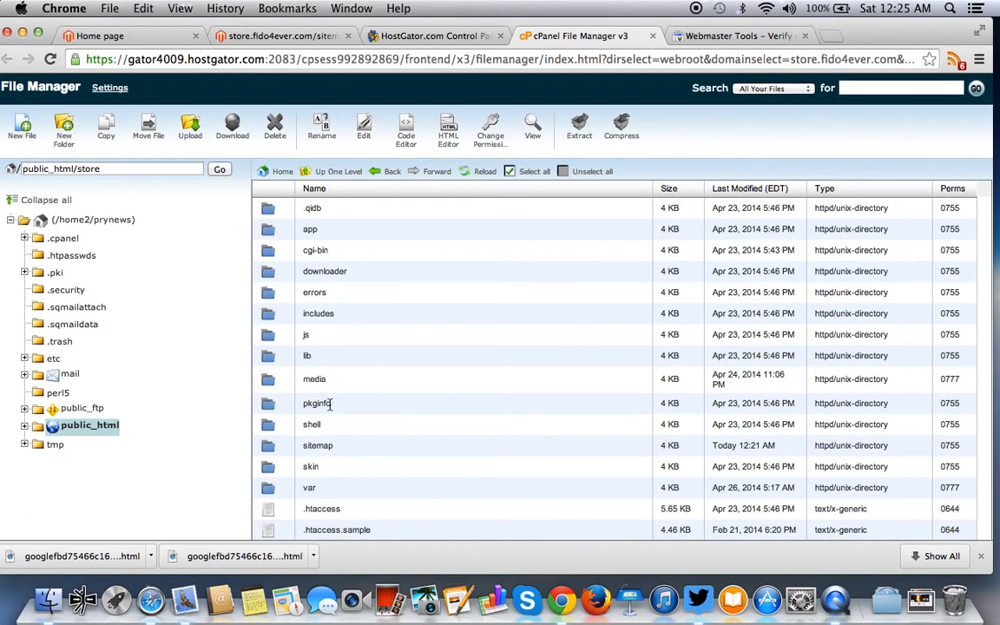
{"action": "scroll", "coordinate": [366, 406], "scroll_direction": "down", "scroll_amount": 5}
{"action": "scroll", "coordinate": [367, 408], "scroll_direction": "down", "scroll_amount": 2}
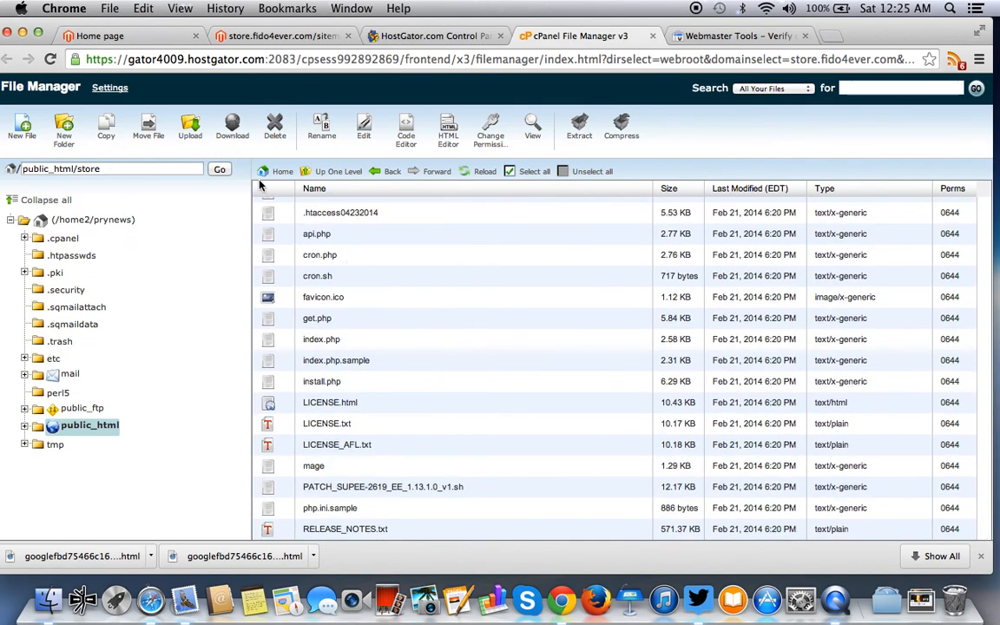
{"action": "left_click", "coordinate": [186, 129]}
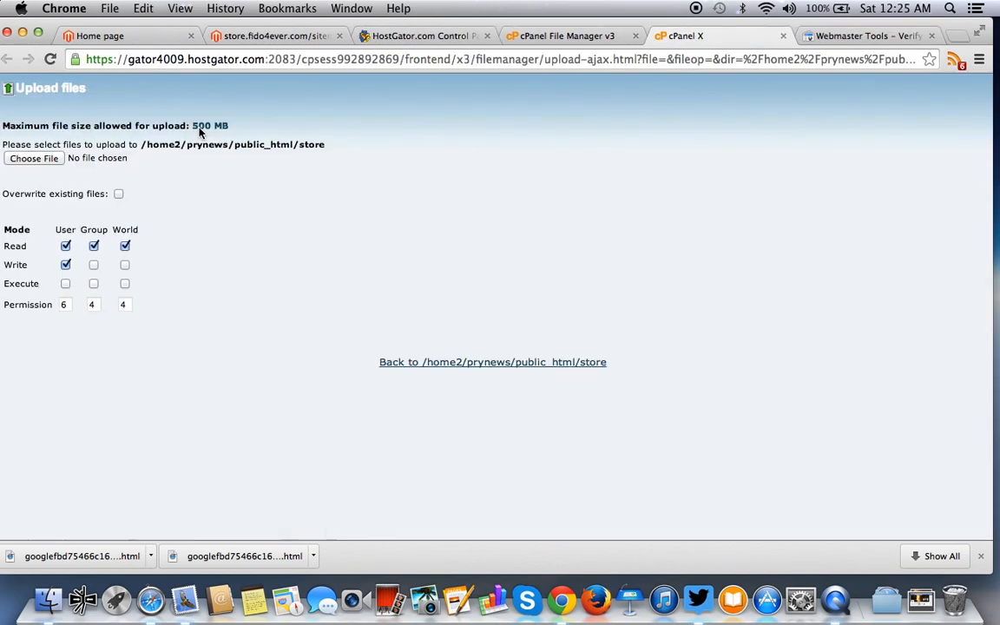
{"action": "left_click", "coordinate": [27, 161]}
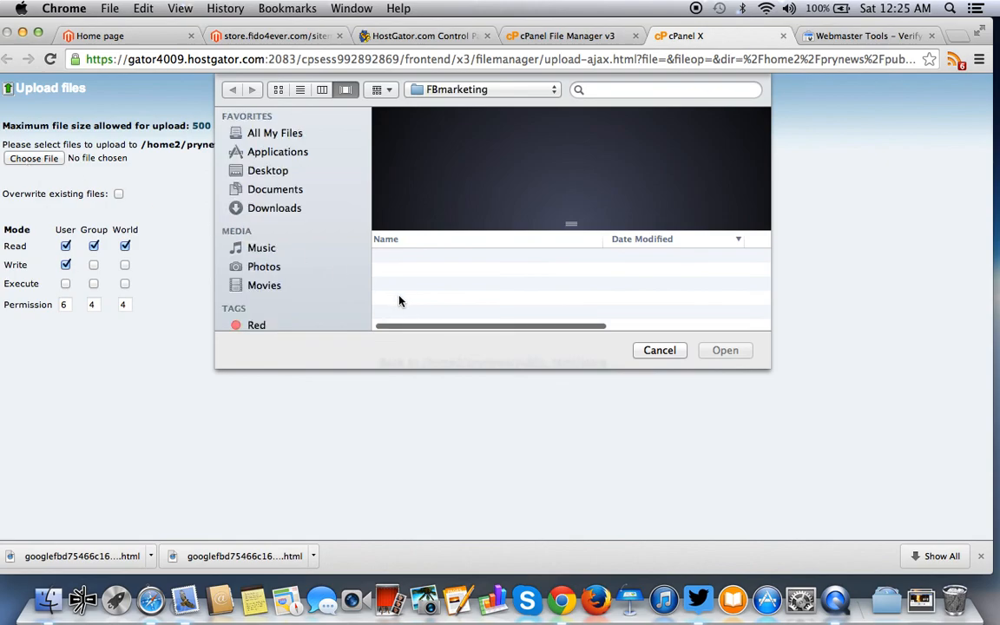
{"action": "left_click", "coordinate": [282, 211]}
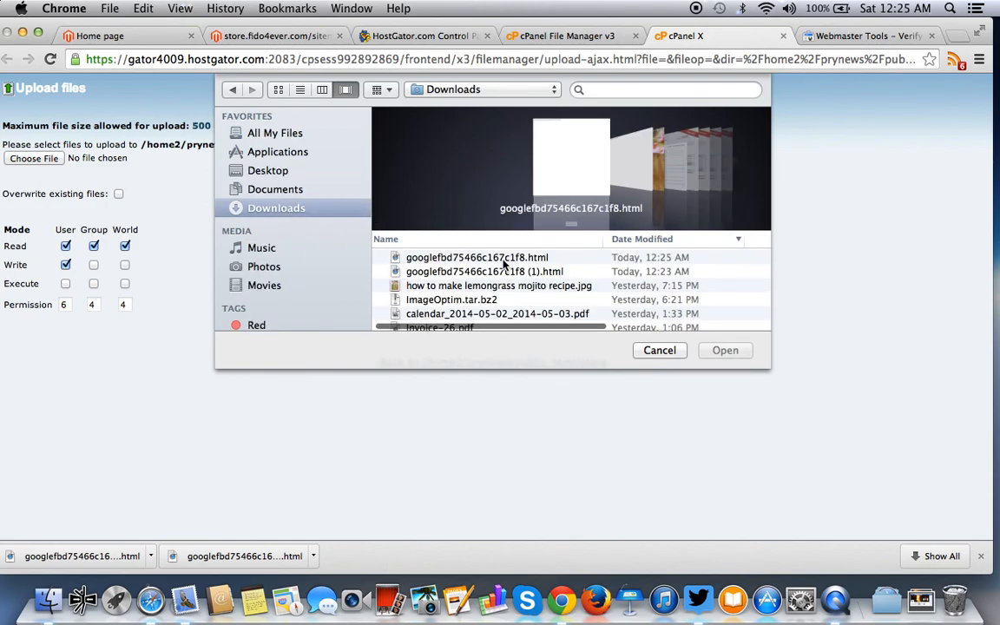
{"action": "left_click", "coordinate": [501, 260]}
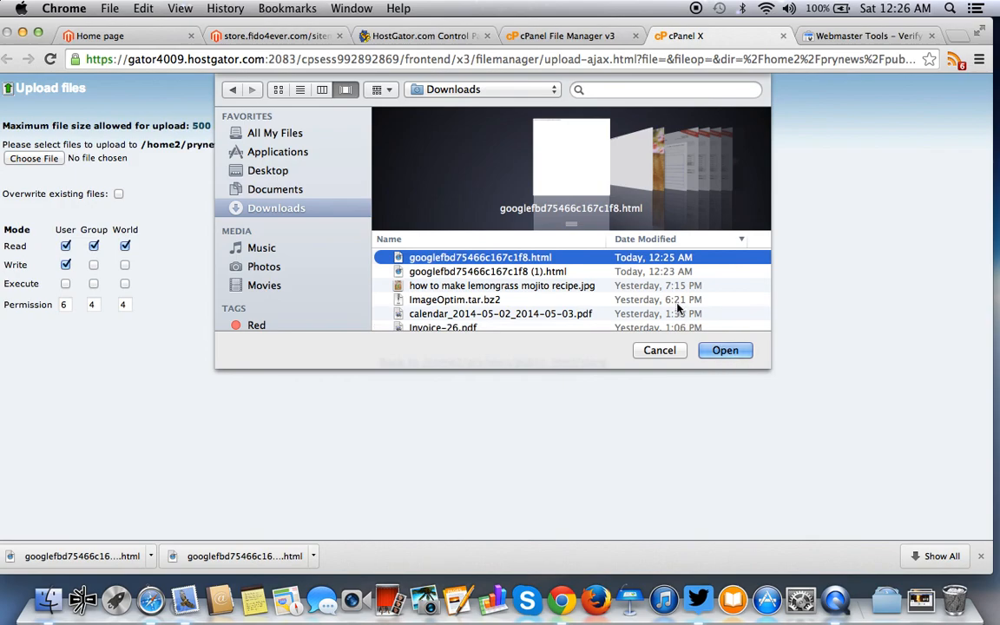
{"action": "left_click", "coordinate": [726, 350]}
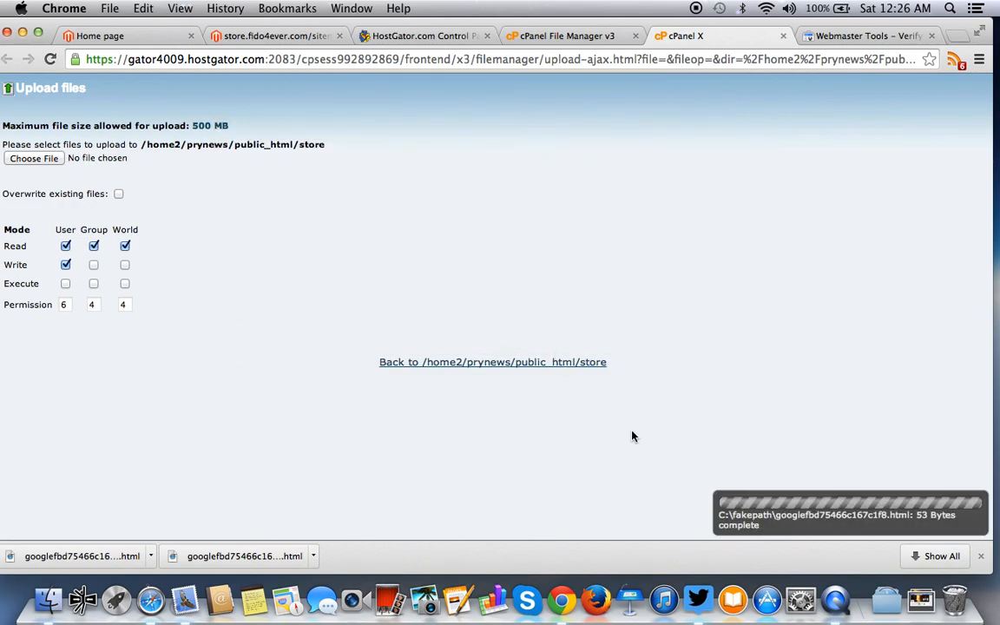
- Return to the public_html/store folder listing and check for the uploaded HTML verification file
{"action": "left_click", "coordinate": [553, 365]}
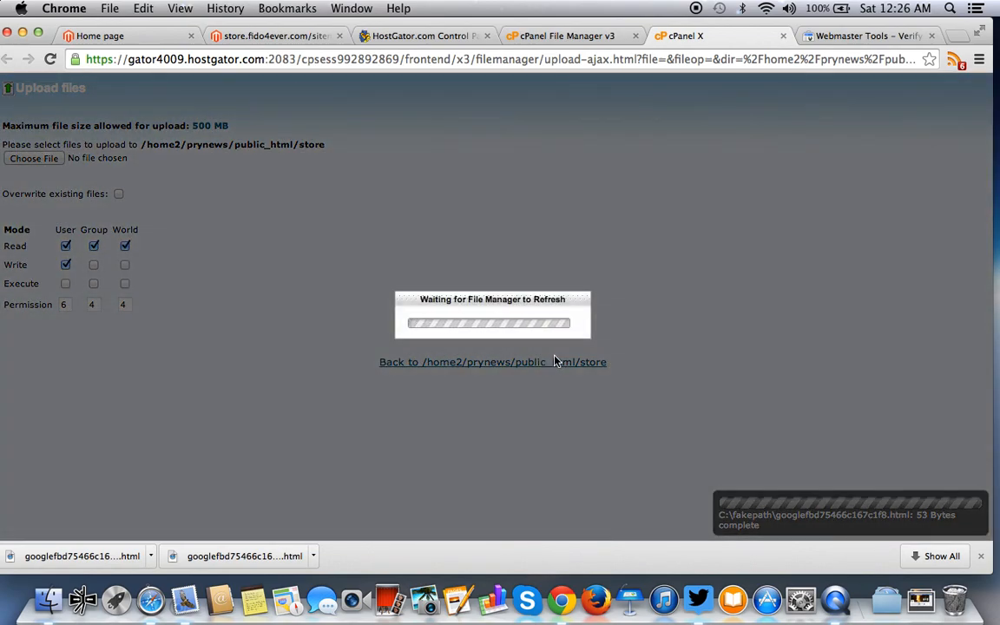
{"action": "scroll", "coordinate": [397, 335], "scroll_direction": "down", "scroll_amount": 10}
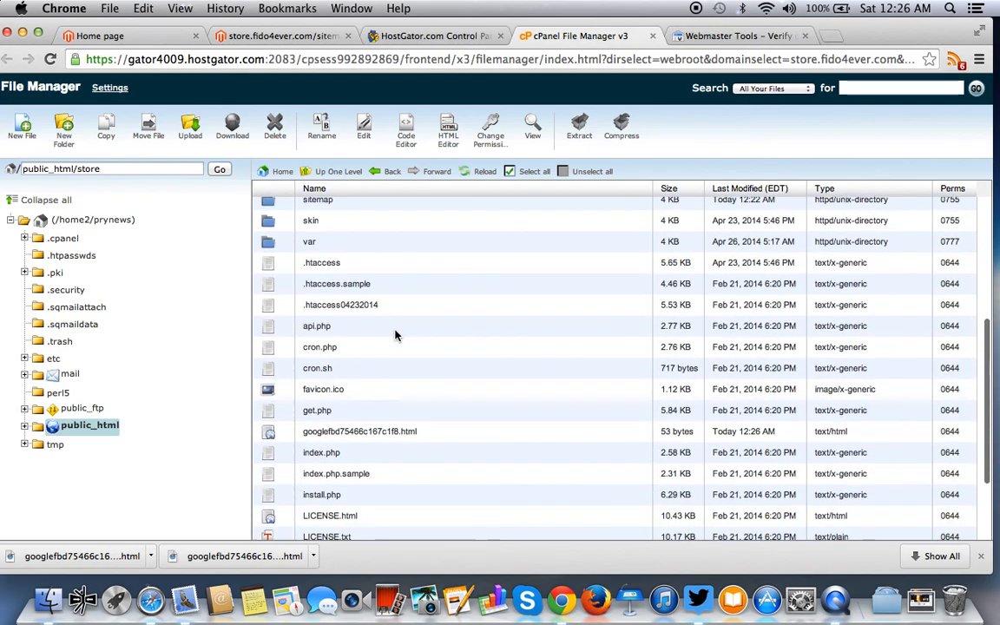
{"action": "scroll", "coordinate": [395, 335], "scroll_direction": "down", "scroll_amount": 2}
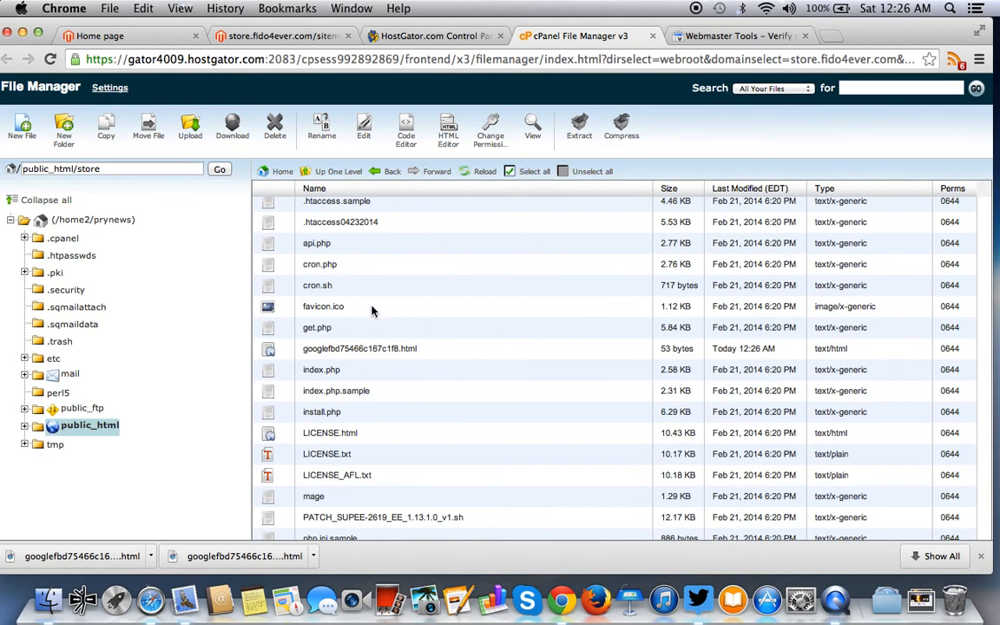
- Verify ownership of store.fido4ever.com in Webmaster Tools and continue to its site dashboard
{"action": "left_click", "coordinate": [736, 36]}
{"action": "left_click", "coordinate": [50, 483]}
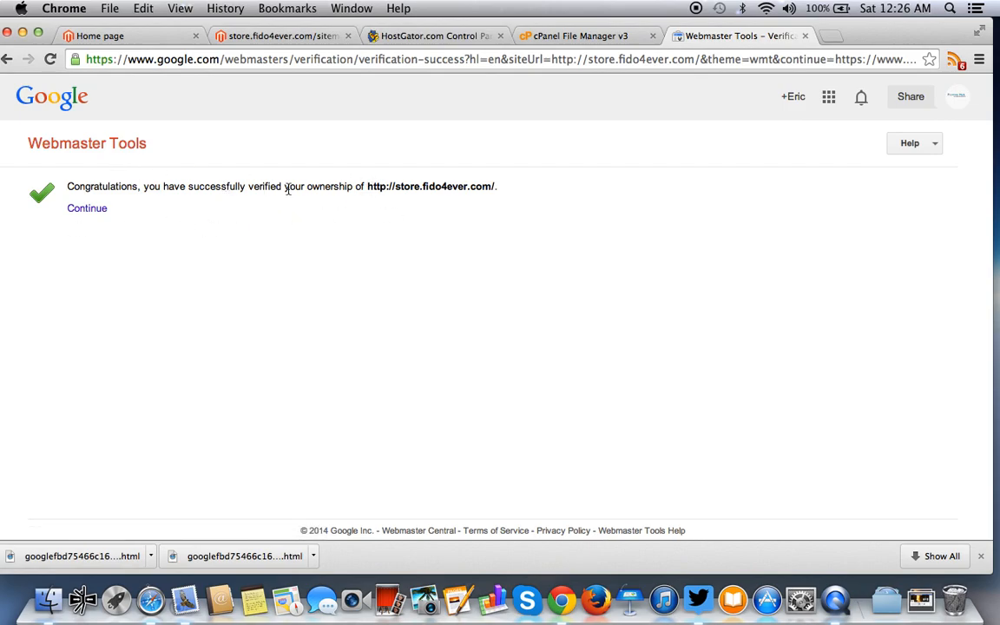
{"action": "left_click", "coordinate": [94, 208]}
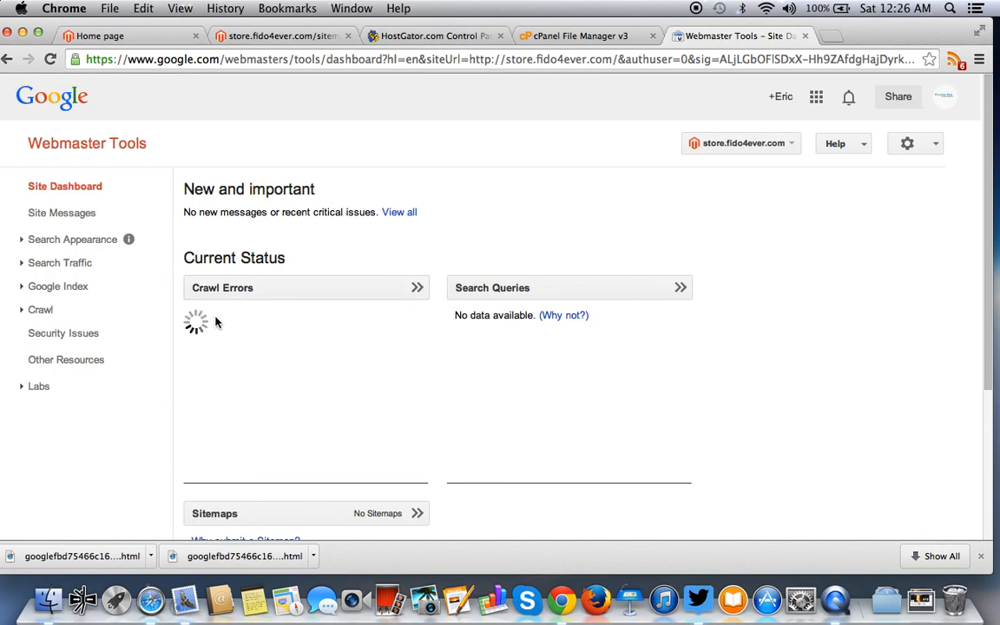
- Open the Sitemaps page for store.fido4ever.com and start adding a sitemap
{"action": "scroll", "coordinate": [326, 332], "scroll_direction": "down", "scroll_amount": 3}
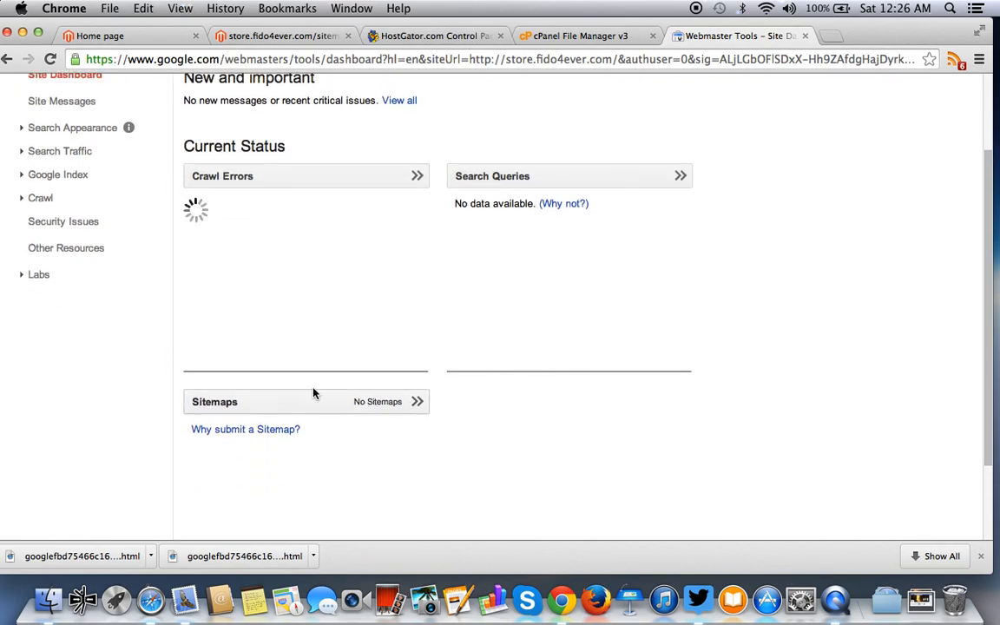
{"action": "left_click", "coordinate": [341, 407]}
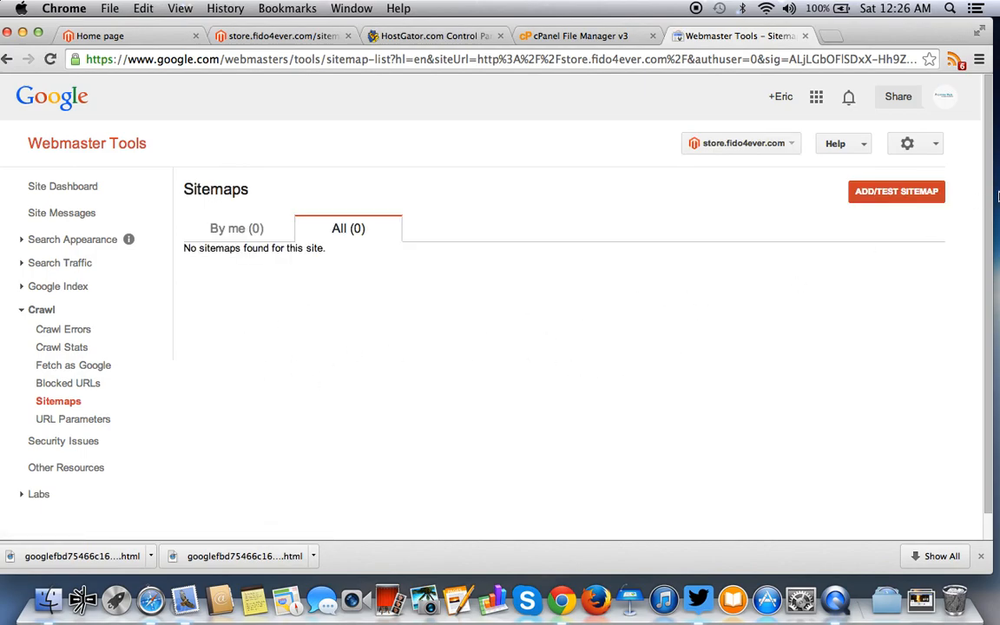
{"action": "left_click", "coordinate": [892, 193]}
{"action": "left_click", "coordinate": [841, 244]}
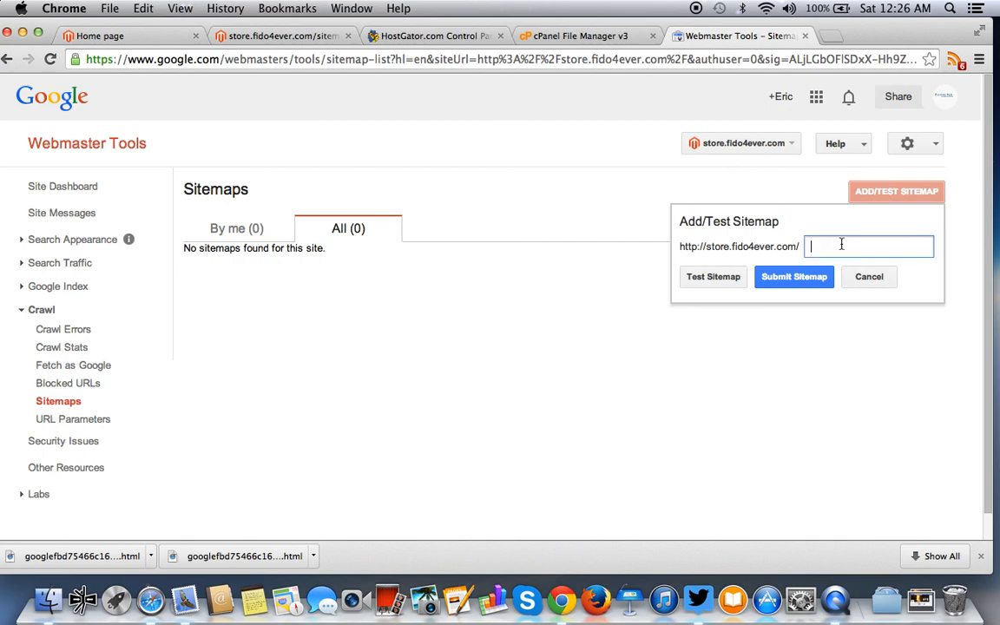
- Copy the path sitemap/sitemap.xml from the address of the store's open XML sitemap and enter it as the sitemap to add
{"action": "left_click", "coordinate": [285, 37]}
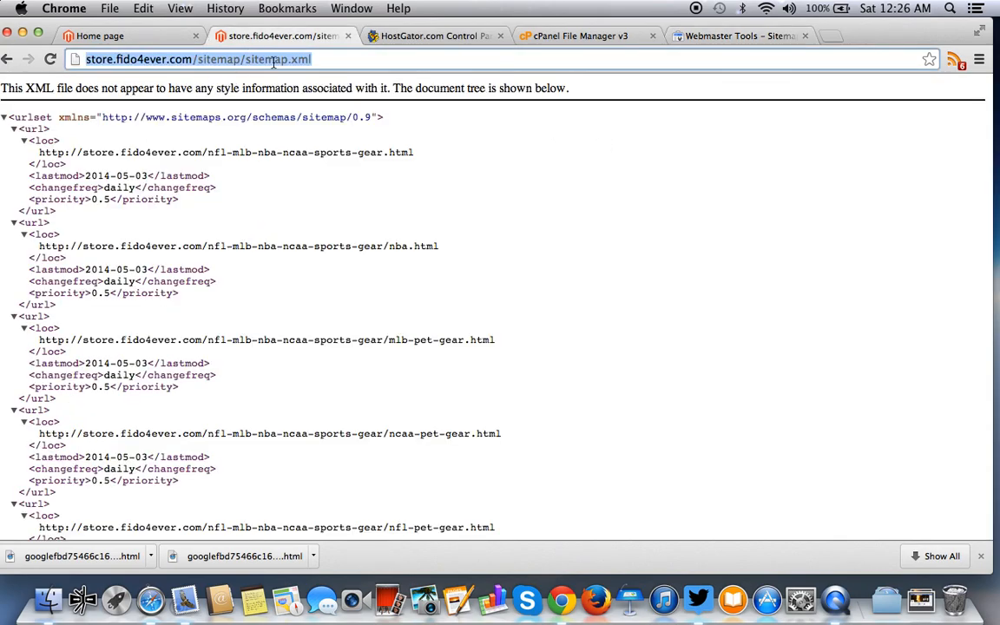
{"action": "left_click", "coordinate": [200, 60]}
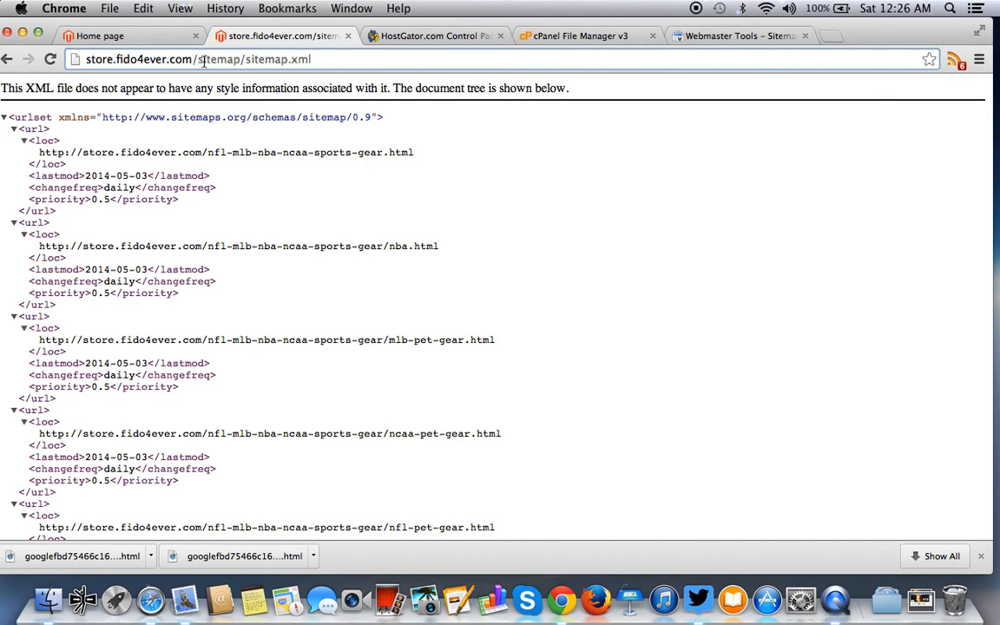
{"action": "left_click_drag", "start_coordinate": [198, 59], "coordinate": [318, 66]}
{"action": "key", "text": "super+c"}
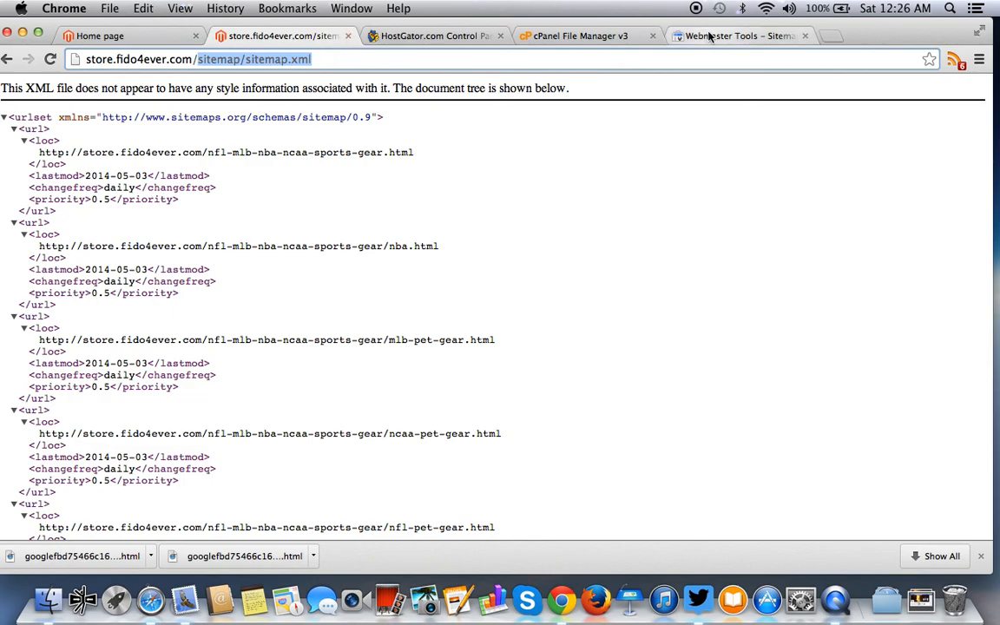
{"action": "left_click", "coordinate": [677, 36]}
{"action": "left_click", "coordinate": [832, 246]}
{"action": "key", "text": "super+v"}
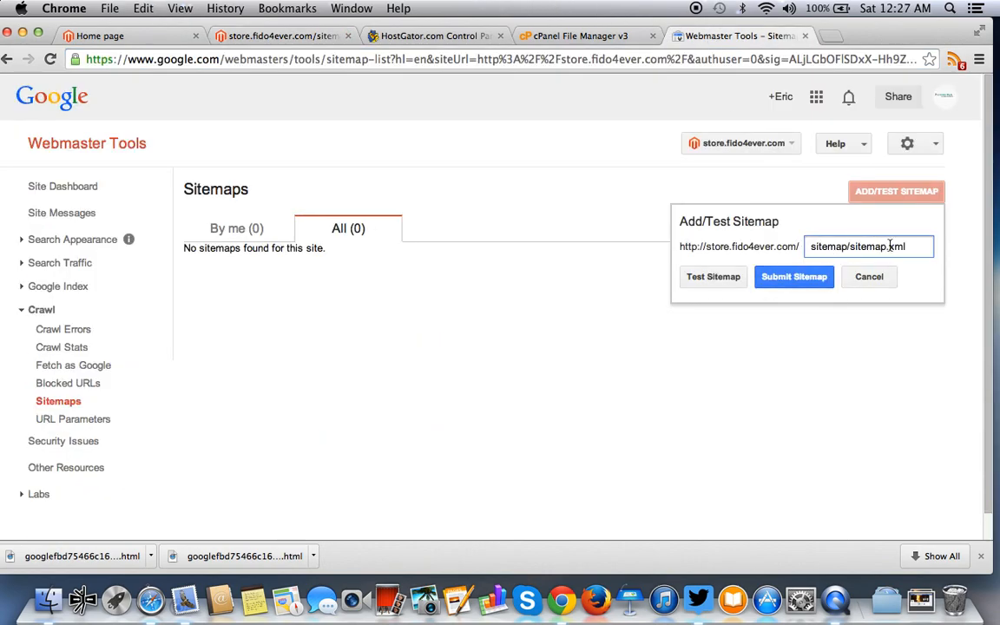
- Recheck the address of the XML sitemap, submit sitemap/sitemap.xml, and view its entry's details in the refreshed sitemap list
{"action": "left_click", "coordinate": [297, 36]}
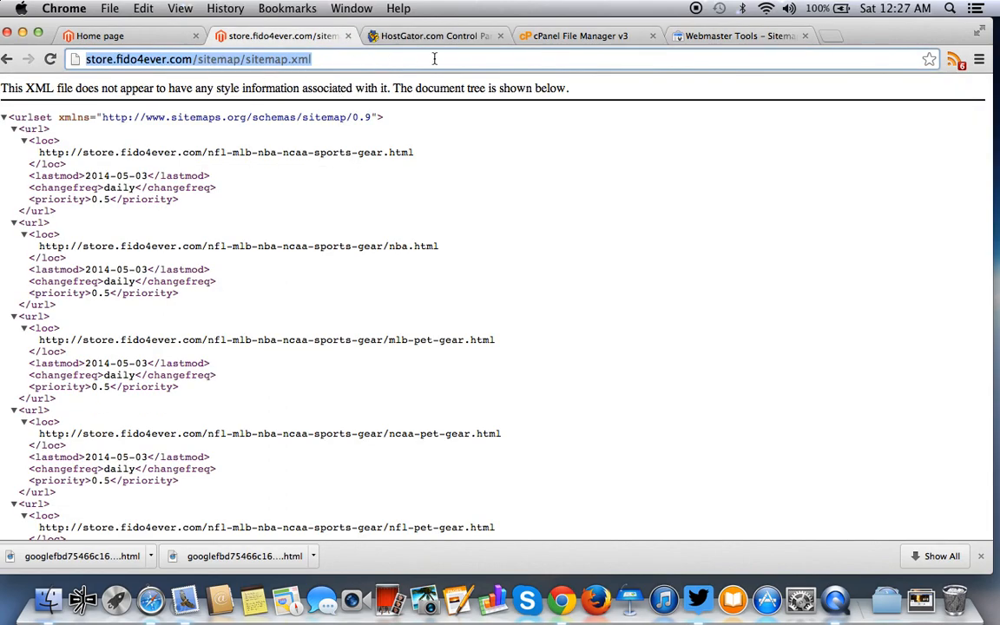
{"action": "left_click", "coordinate": [714, 35]}
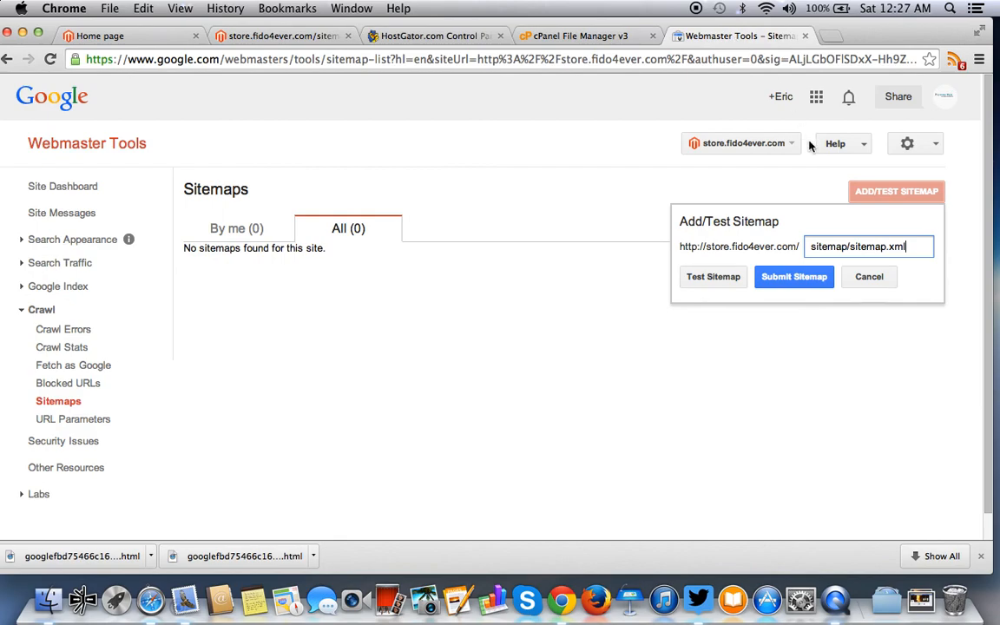
{"action": "left_click", "coordinate": [794, 276]}
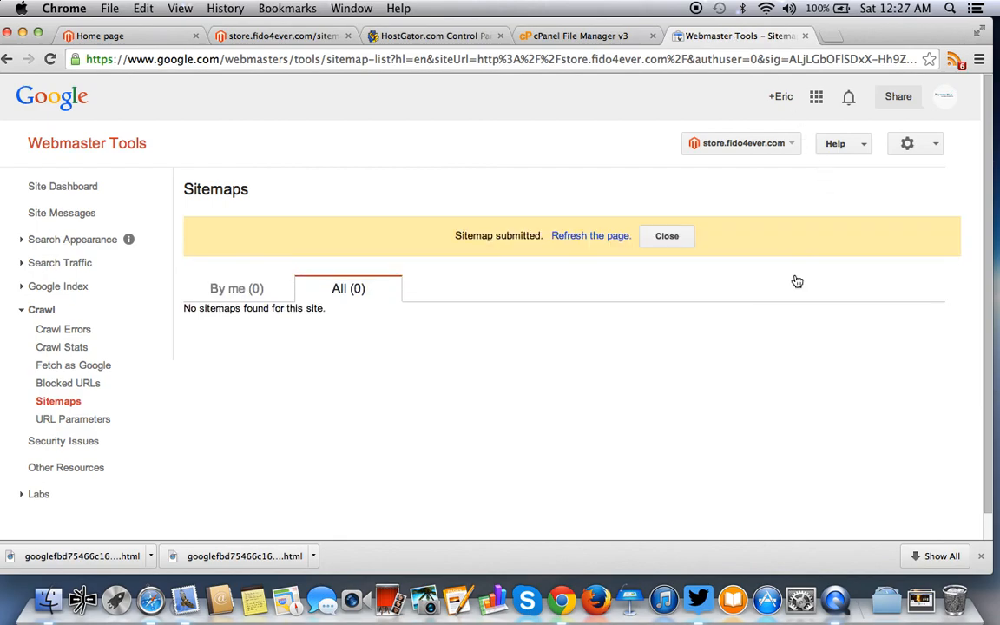
{"action": "left_click", "coordinate": [586, 236]}
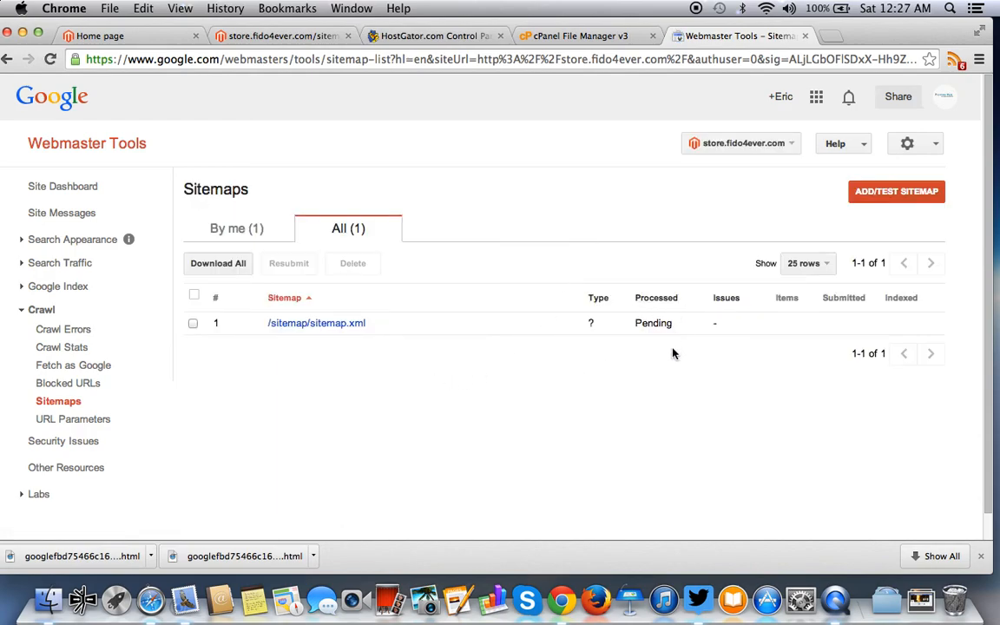
{"action": "left_click", "coordinate": [344, 324]}
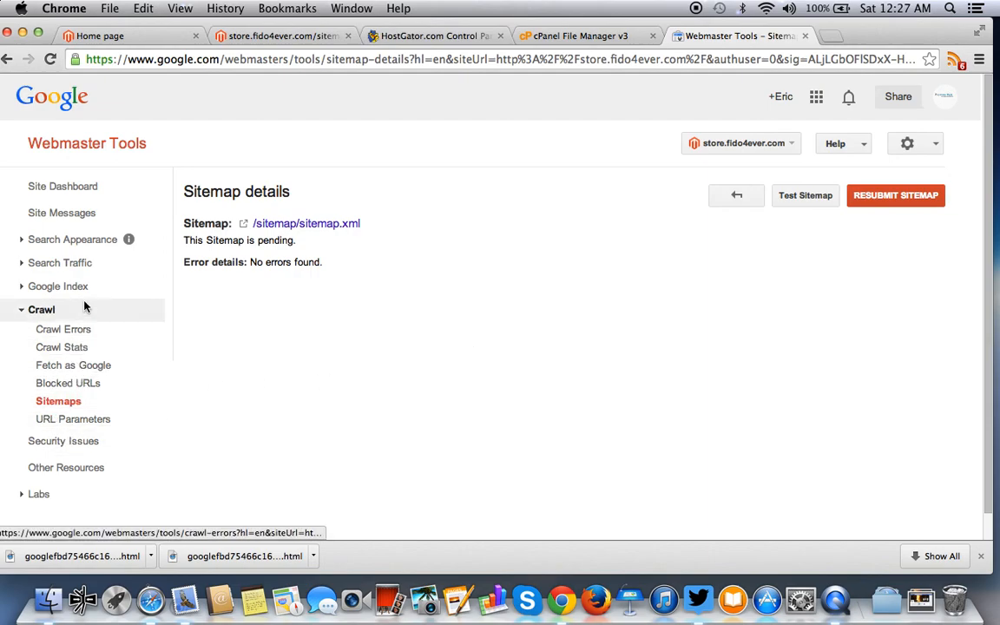
- Use Fetch as Google to fetch sitemap/sitemap.xml with the Web Googlebot type
{"action": "left_click", "coordinate": [91, 370]}
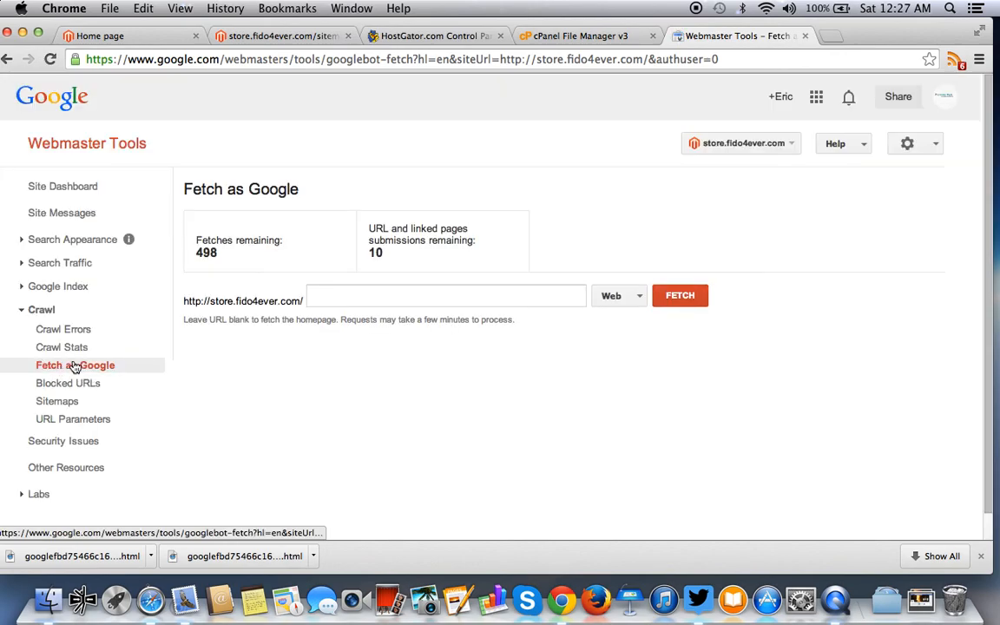
{"action": "left_click", "coordinate": [380, 296]}
{"action": "key", "text": "super+v"}
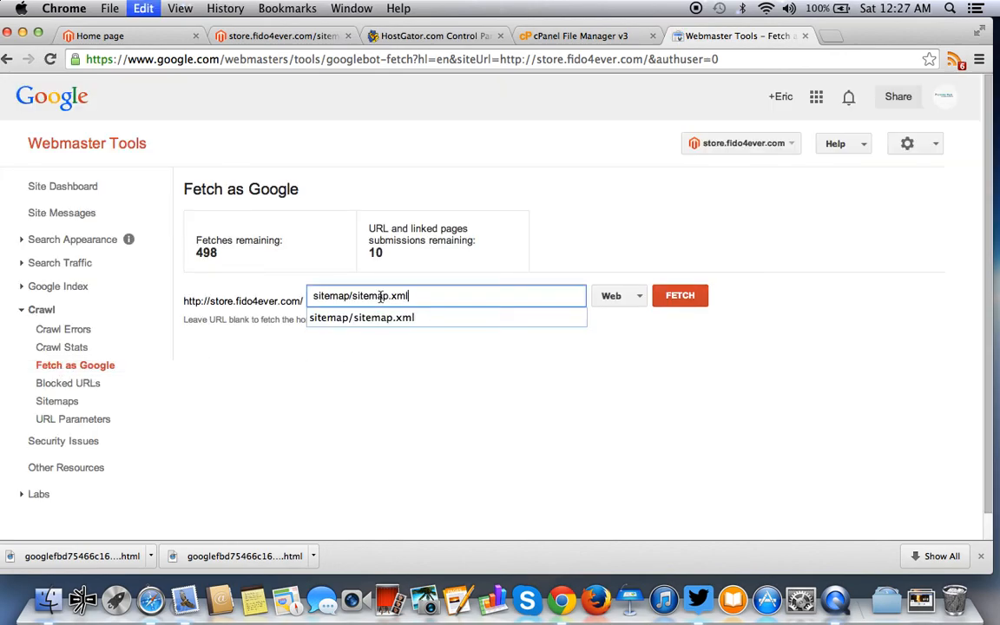
{"action": "left_click", "coordinate": [469, 318]}
{"action": "left_click", "coordinate": [681, 296]}
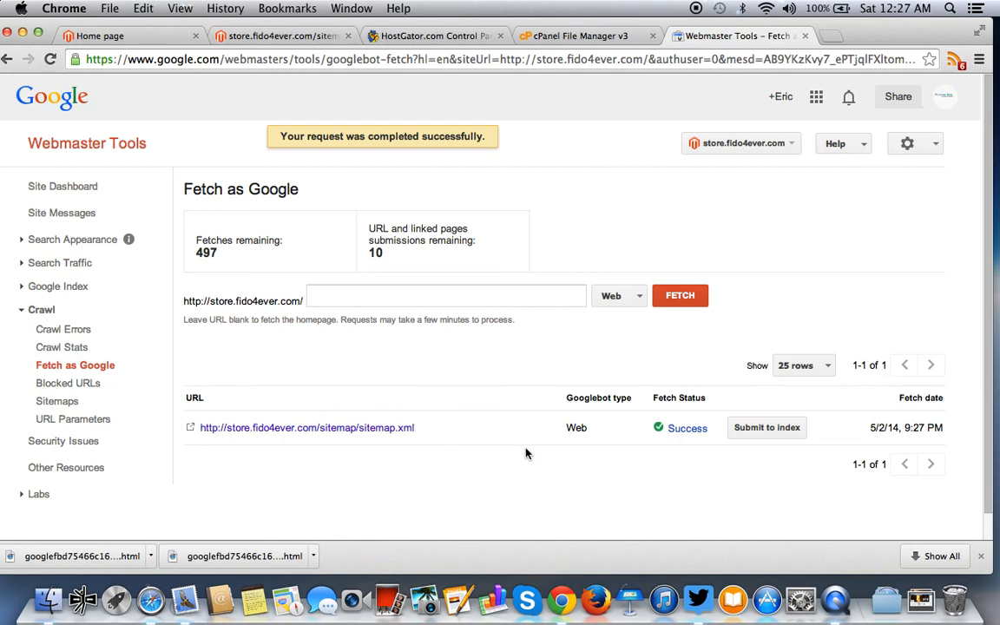
- Open the sitemap's fetch result and examine the HTTP response status and the XML content that Googlebot retrieved
{"action": "left_click", "coordinate": [700, 431]}
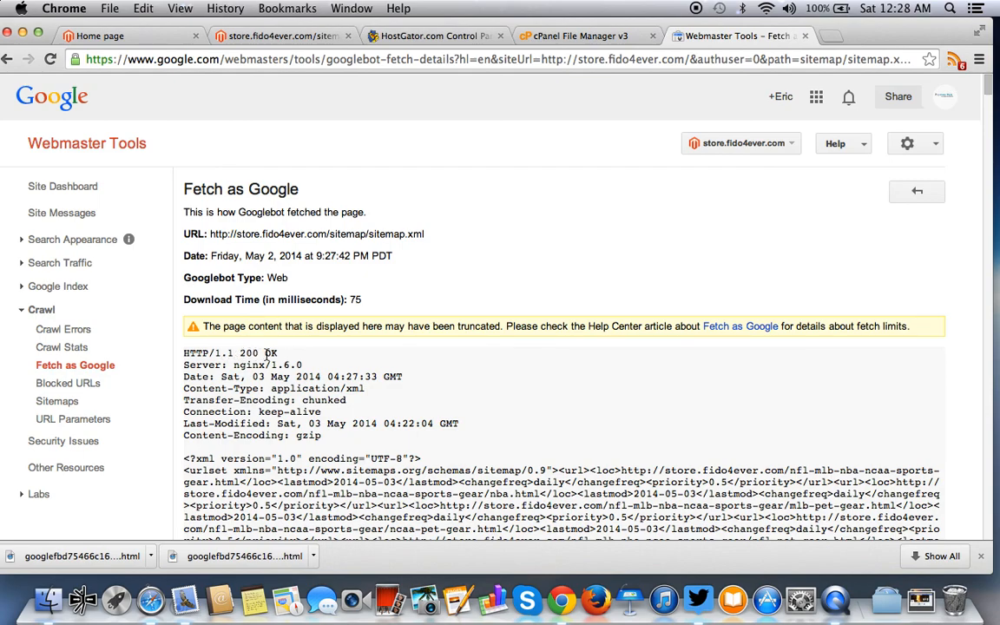
{"action": "key", "text": "super+r"}
{"action": "scroll", "coordinate": [266, 369], "scroll_direction": "down", "scroll_amount": 3}
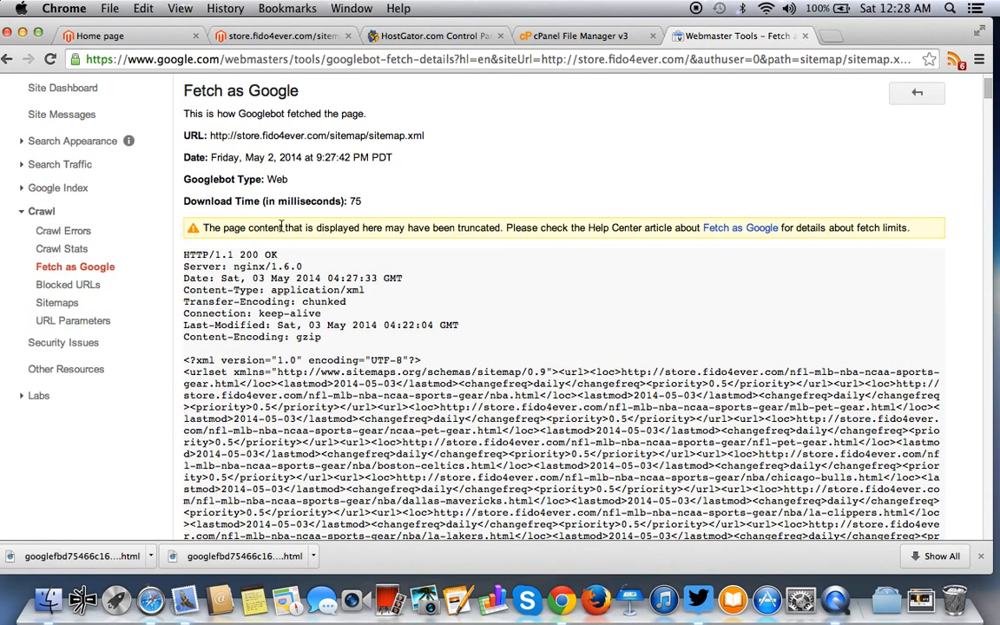
{"action": "left_click_drag", "start_coordinate": [241, 255], "coordinate": [280, 256]}
{"action": "left_click", "coordinate": [599, 296]}
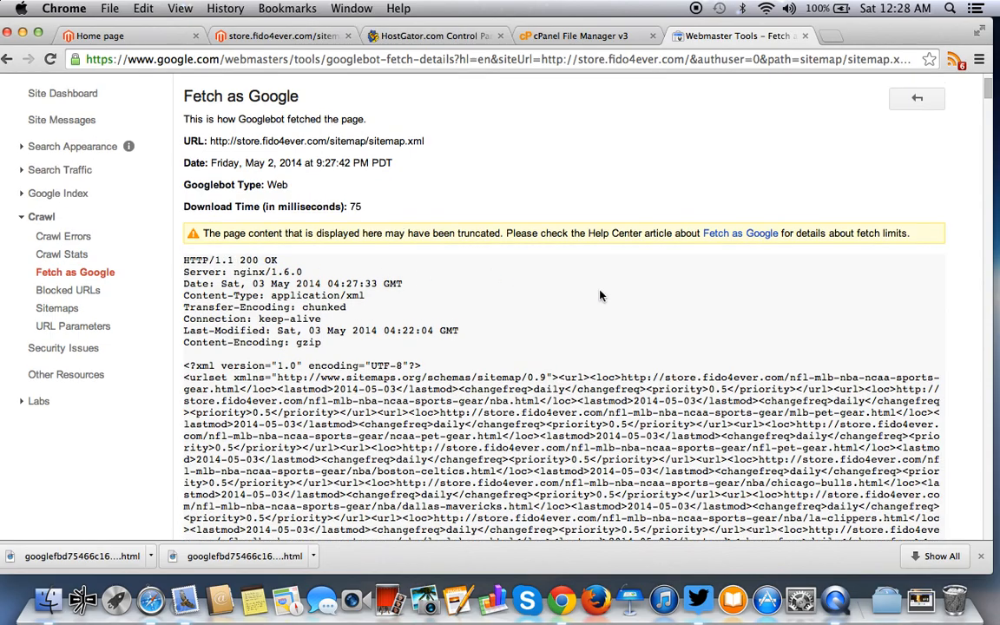
{"action": "scroll", "coordinate": [599, 296], "scroll_direction": "down", "scroll_amount": 1}
{"action": "scroll", "coordinate": [599, 296], "scroll_direction": "down", "scroll_amount": 10}
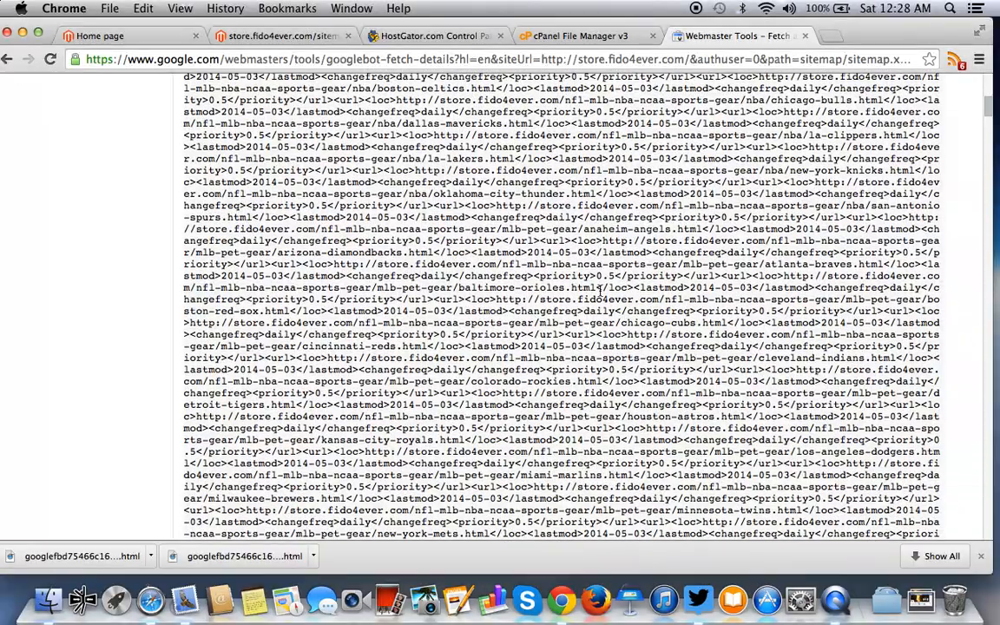
{"action": "scroll", "coordinate": [599, 292], "scroll_direction": "down", "scroll_amount": 1}
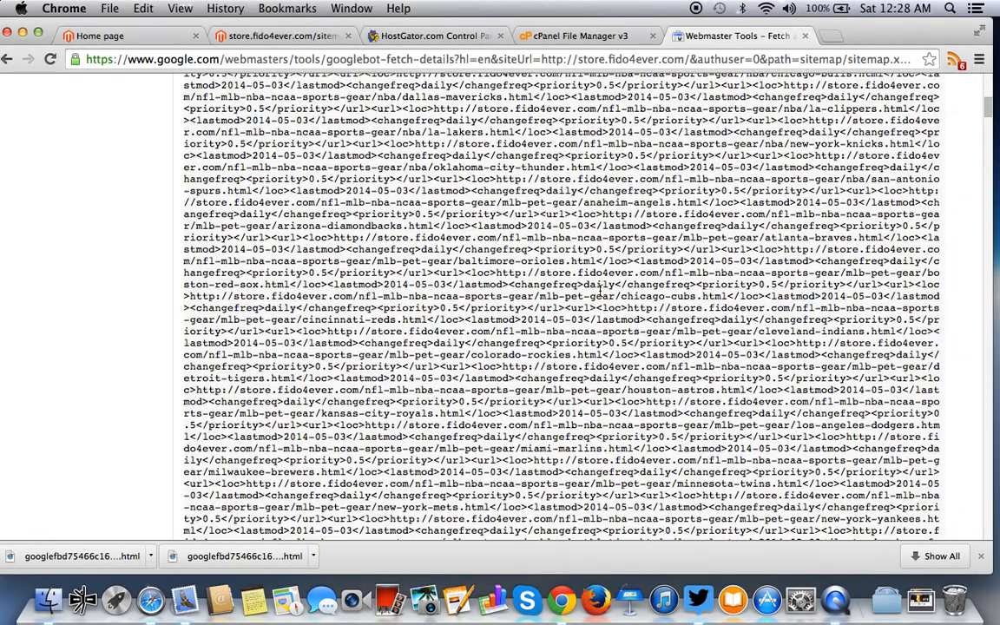
{"action": "scroll", "coordinate": [599, 294], "scroll_direction": "down", "scroll_amount": 20}
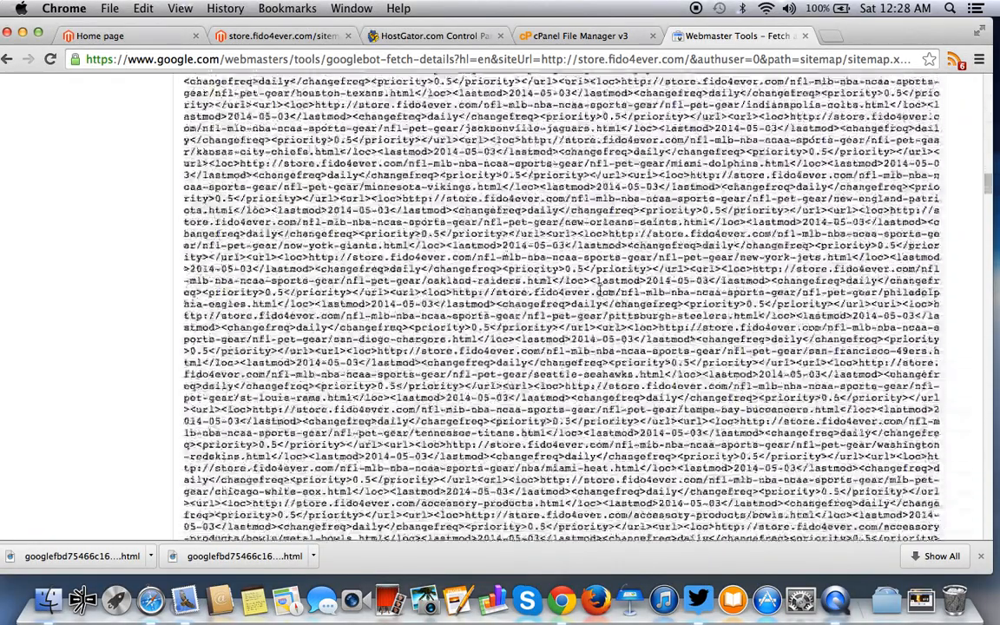
{"action": "scroll", "coordinate": [599, 293], "scroll_direction": "up", "scroll_amount": 20}
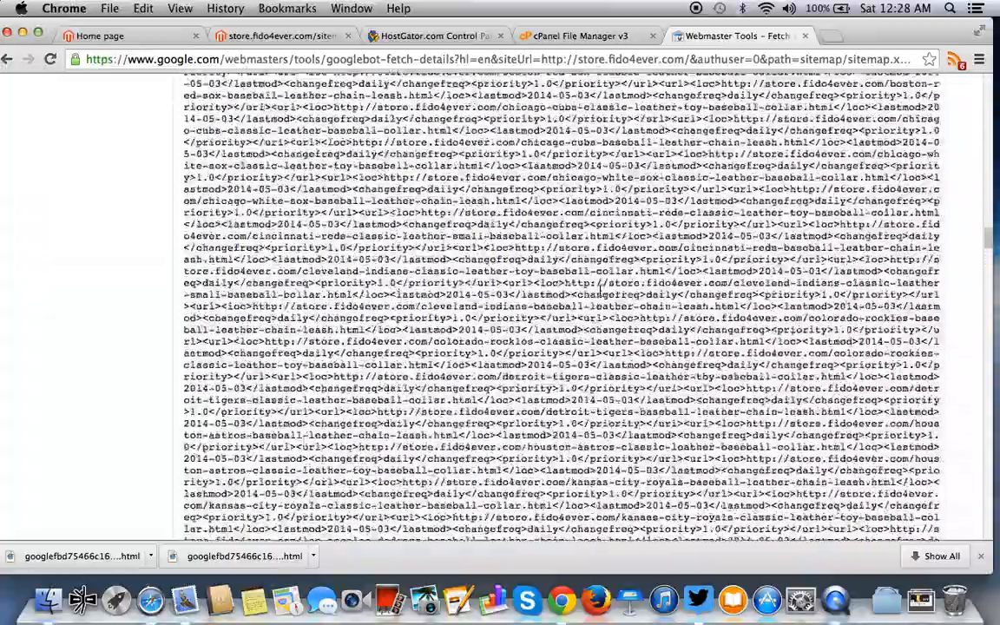
{"action": "scroll", "coordinate": [600, 290], "scroll_direction": "up", "scroll_amount": 5}
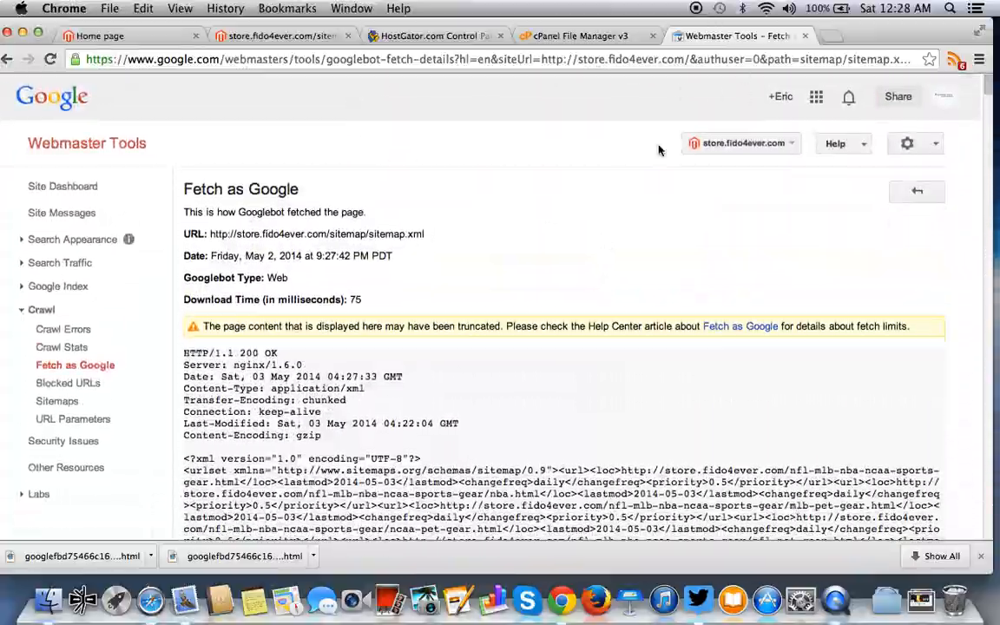
- Go back to the list of fetches and reopen the fetch result of the sitemap
{"action": "scroll", "coordinate": [469, 301], "scroll_direction": "left", "scroll_amount": 5}
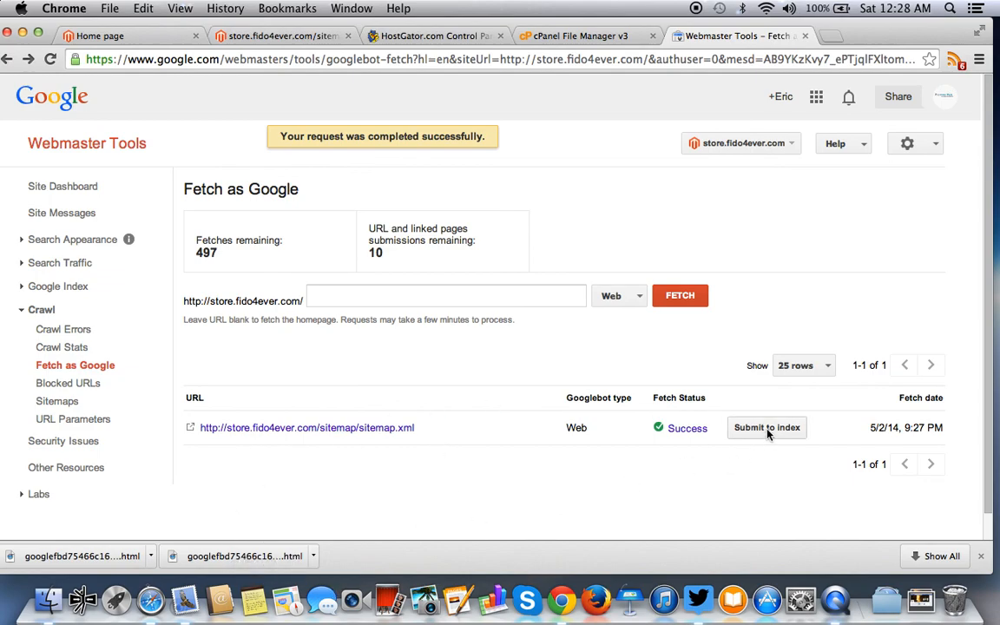
{"action": "left_click", "coordinate": [686, 429]}
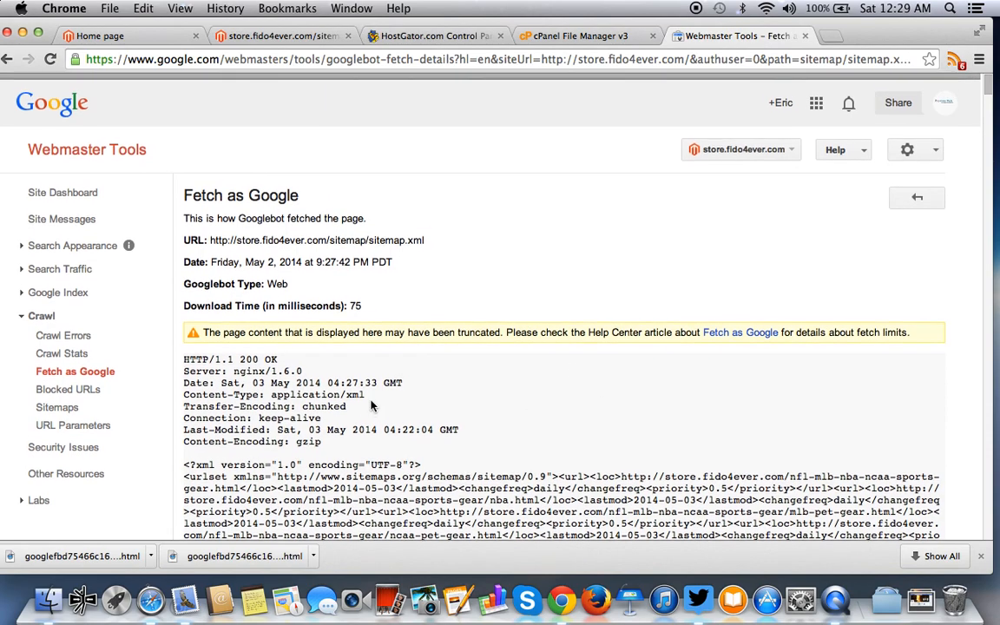
{"action": "key", "text": "ctrl+Up"}
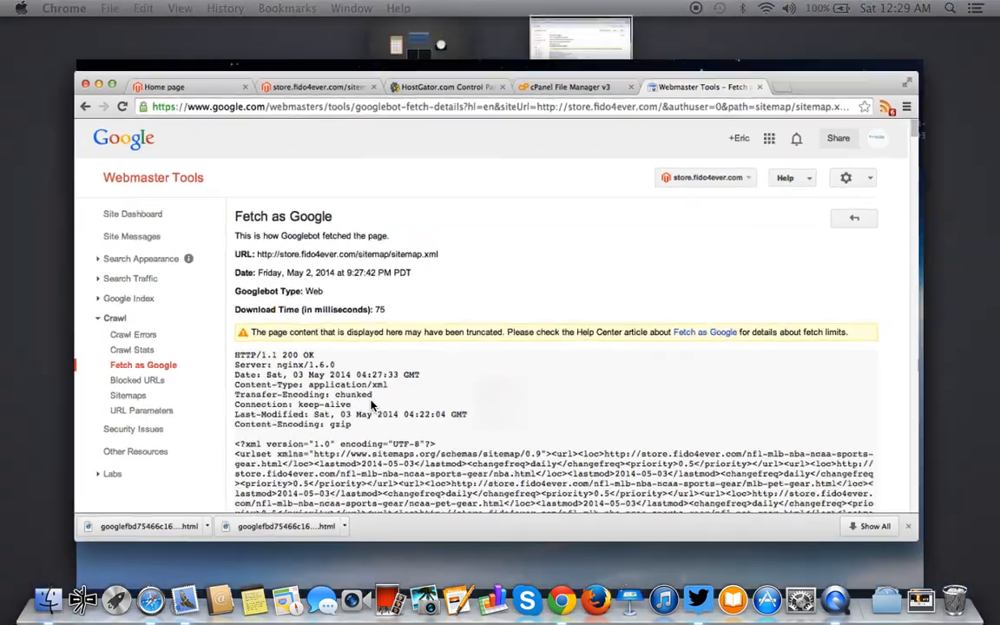
{"action": "left_click", "coordinate": [372, 382]}
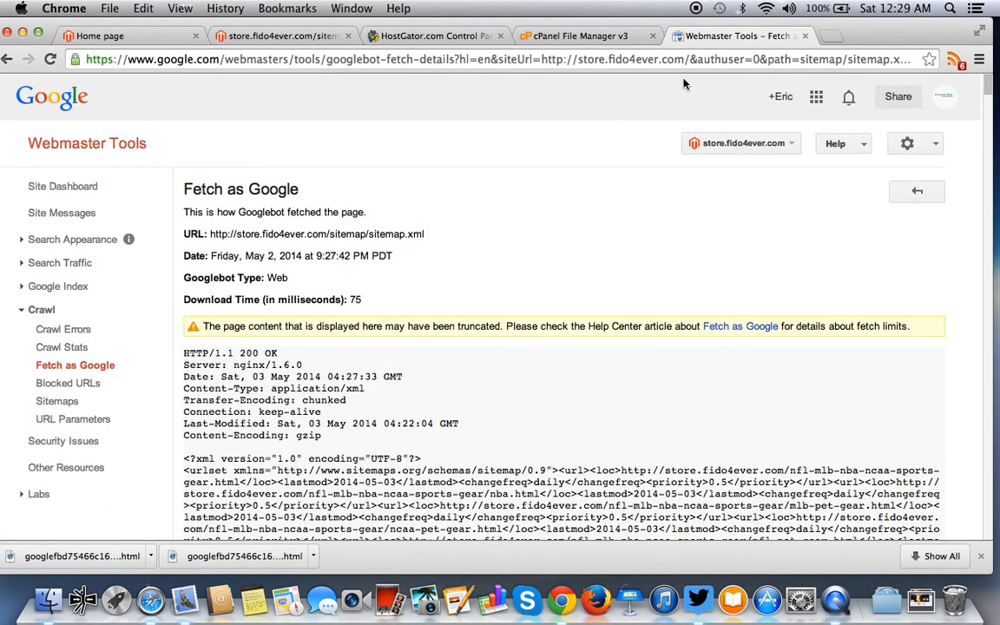